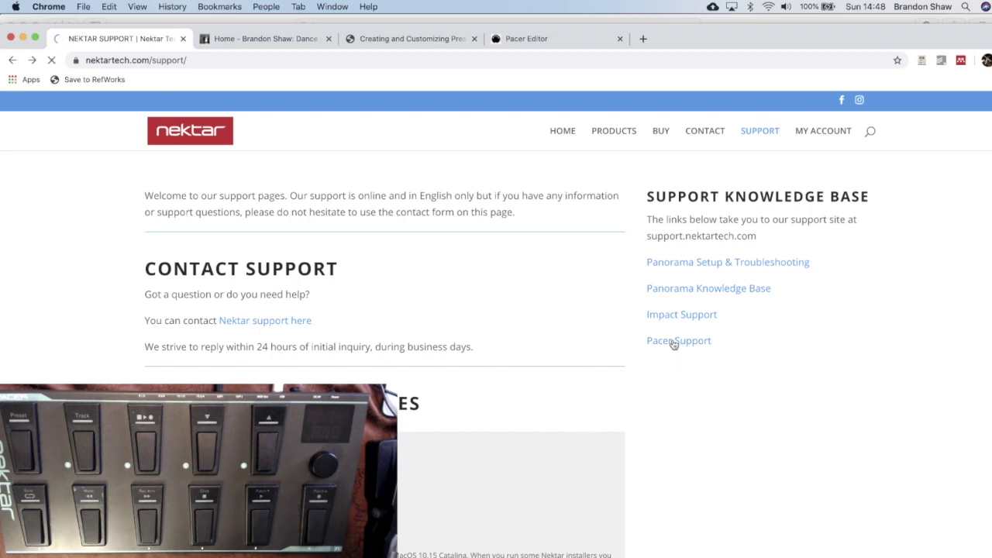
Scroll the Pacer Support page down to the How-To cards and the 'Updating Firmware: Pacer' card
{"action": "scroll", "coordinate": [512, 331], "scroll_direction": "down", "scroll_amount": 2}
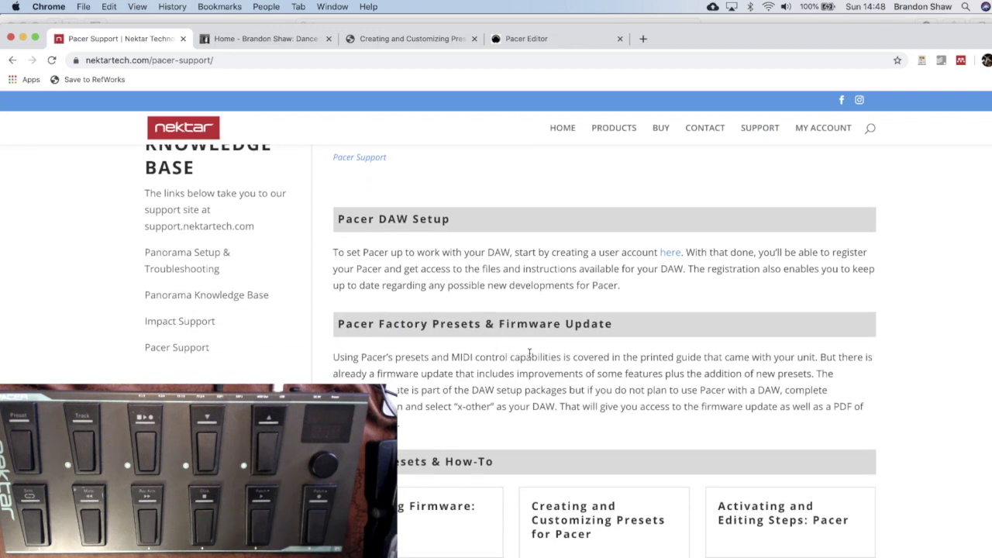
{"action": "scroll", "coordinate": [530, 355], "scroll_direction": "down", "scroll_amount": 3}
{"action": "scroll", "coordinate": [504, 353], "scroll_direction": "down", "scroll_amount": 2}
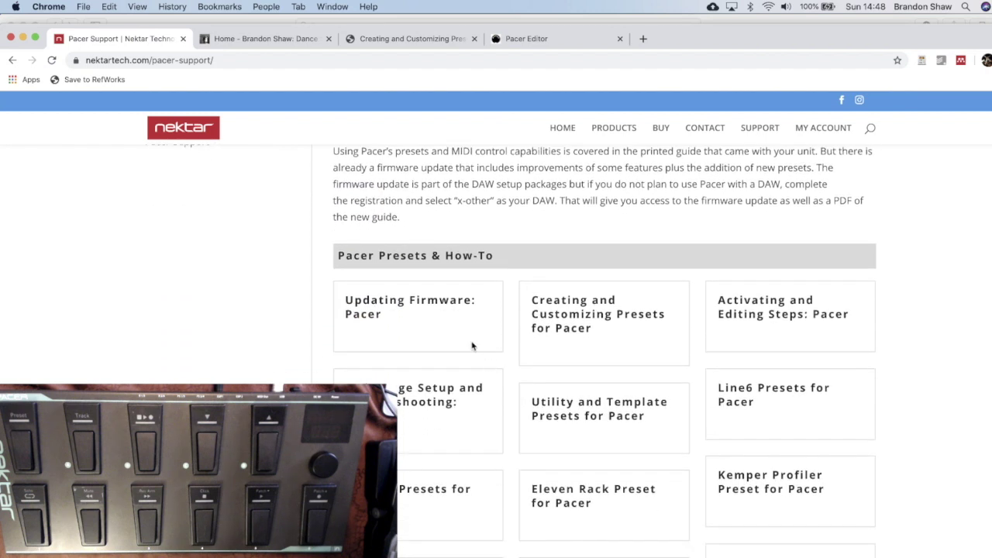
{"action": "scroll", "coordinate": [417, 321], "scroll_direction": "down", "scroll_amount": 1}
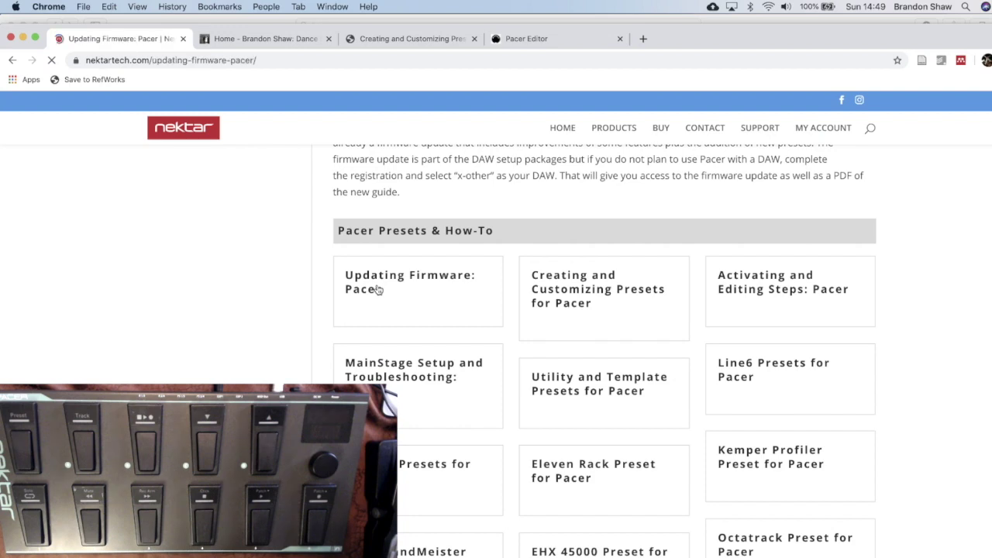
Scroll the Updating Firmware: Pacer article down to 'Firmware Update Instructions: OS X'
{"action": "scroll", "coordinate": [424, 418], "scroll_direction": "down", "scroll_amount": 2}
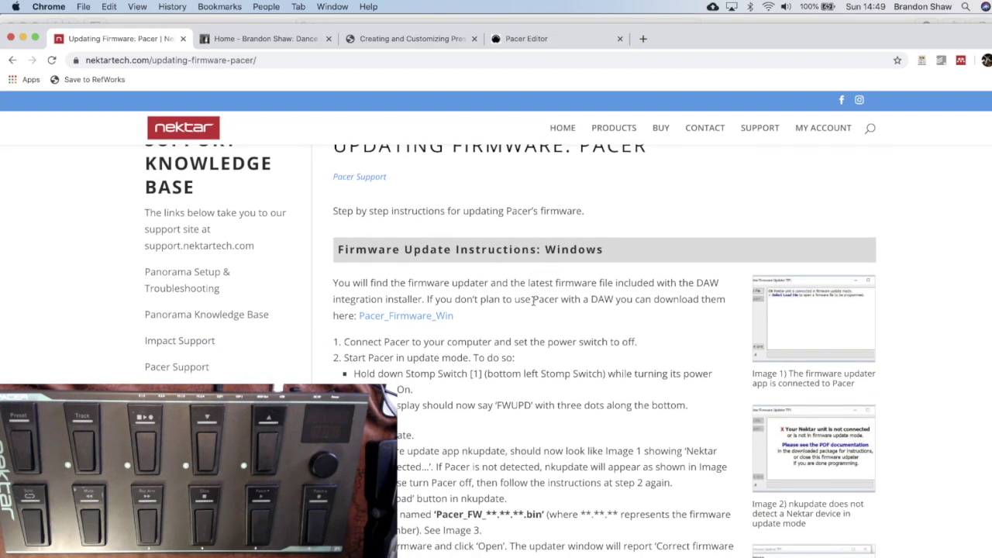
{"action": "scroll", "coordinate": [533, 300], "scroll_direction": "down", "scroll_amount": 20}
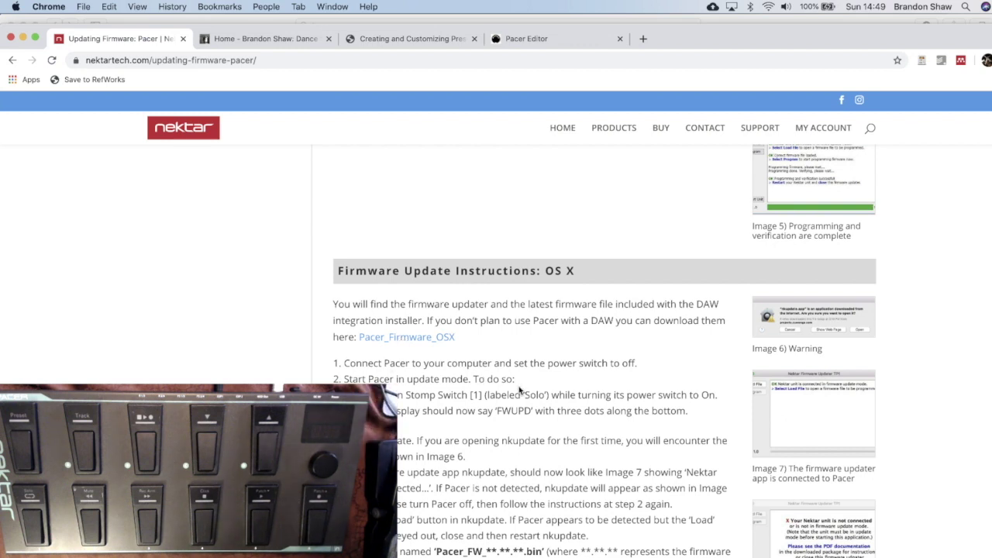
{"action": "scroll", "coordinate": [520, 390], "scroll_direction": "down", "scroll_amount": 1}
{"action": "scroll", "coordinate": [519, 389], "scroll_direction": "down", "scroll_amount": 4}
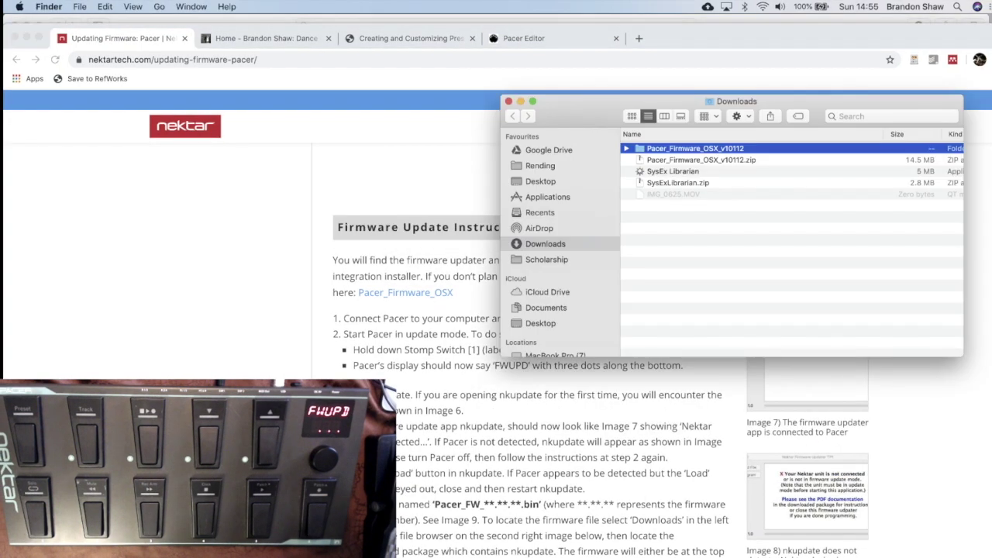
Expand Pacer_Firmware_OSX_v10112 in Downloads and open Pacer Firmware Update Guide OSX.pdf
{"action": "left_click", "coordinate": [625, 148]}
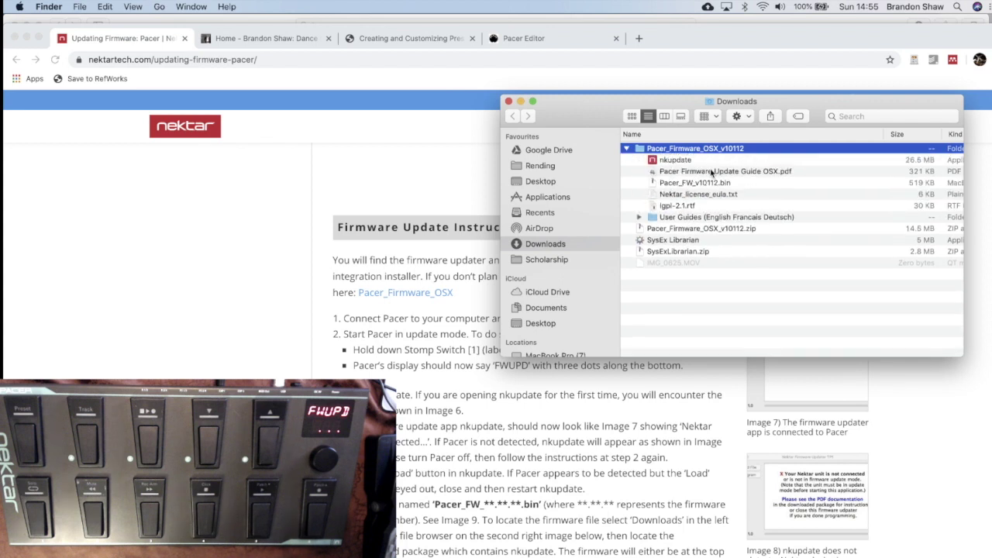
{"action": "double_click", "coordinate": [711, 172]}
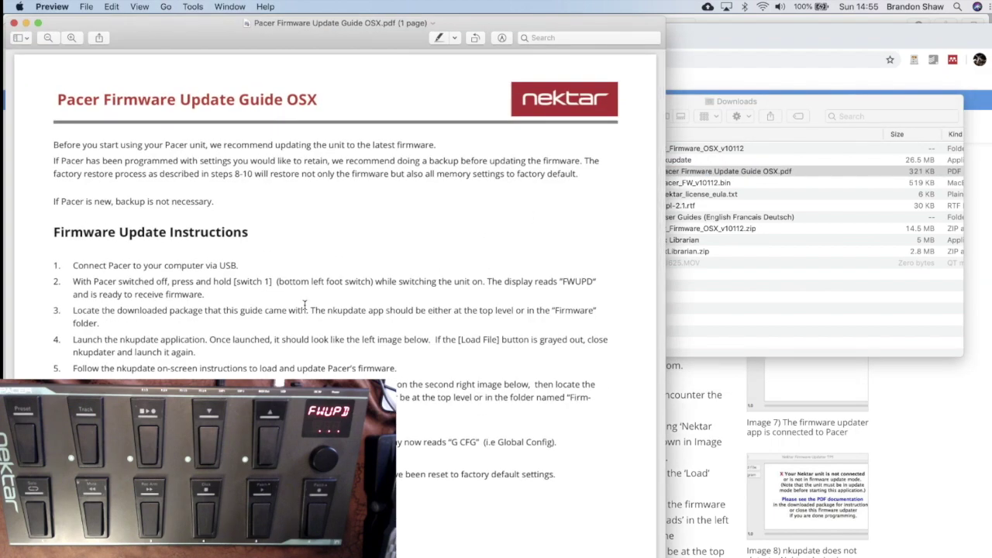
Pan around the PDF guide to read Firmware Update Instructions steps 1–6
{"action": "scroll", "coordinate": [305, 303], "scroll_direction": "up", "scroll_amount": 5}
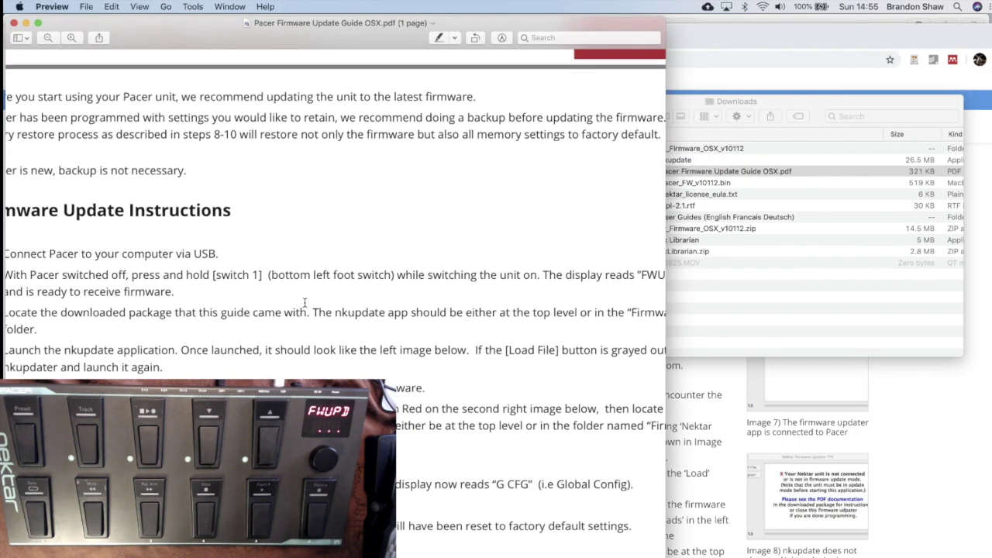
{"action": "scroll", "coordinate": [305, 304], "scroll_direction": "down", "scroll_amount": 3}
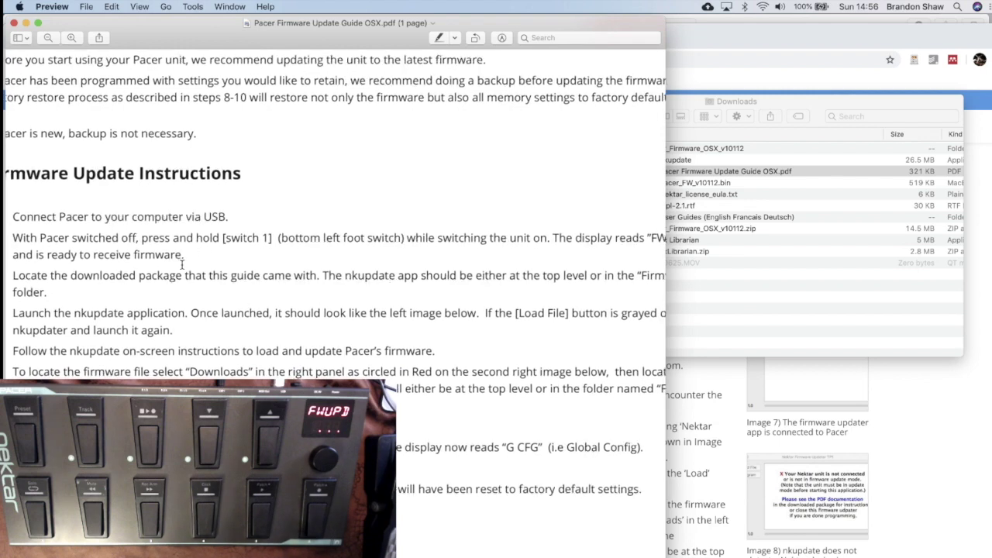
{"action": "scroll", "coordinate": [182, 264], "scroll_direction": "right", "scroll_amount": 3}
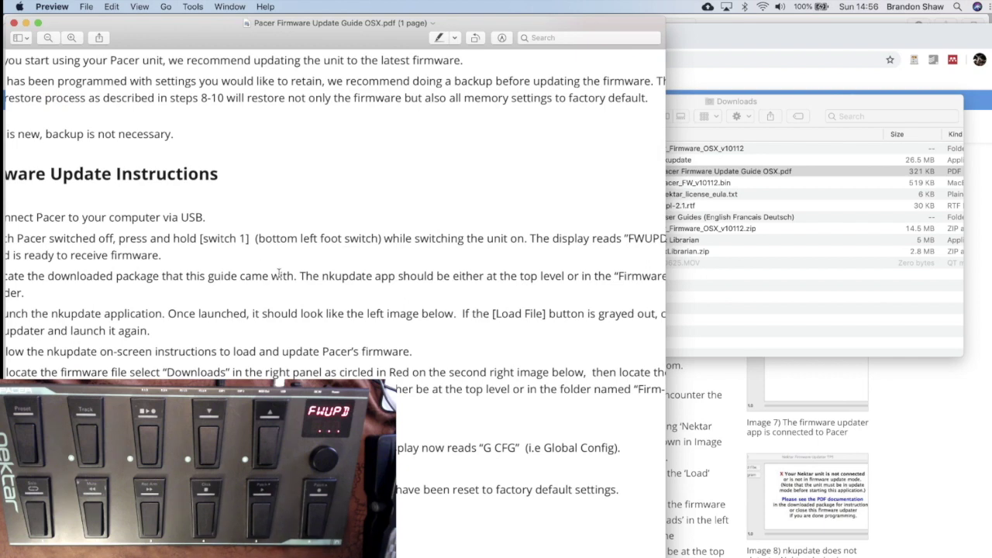
{"action": "scroll", "coordinate": [279, 273], "scroll_direction": "right", "scroll_amount": 6}
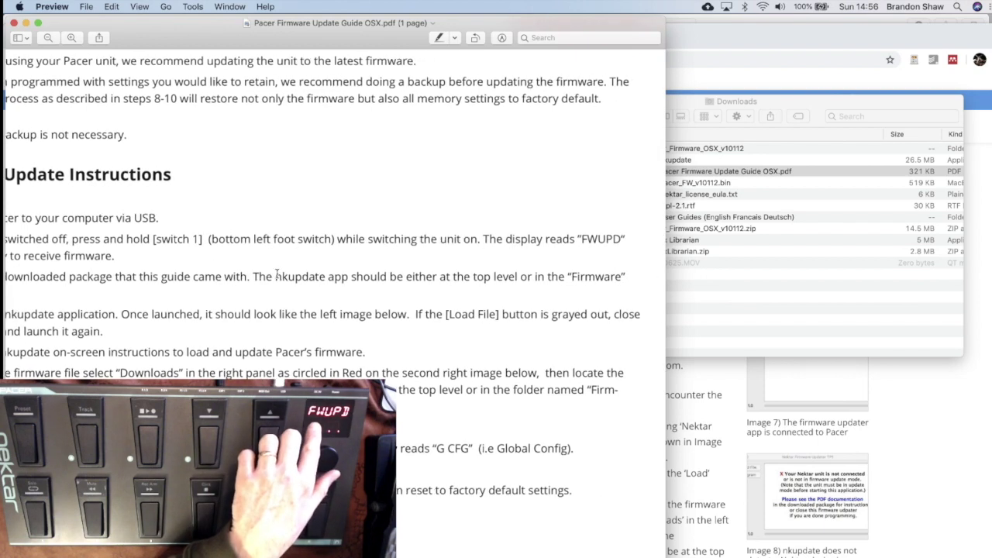
{"action": "scroll", "coordinate": [591, 258], "scroll_direction": "left", "scroll_amount": 10}
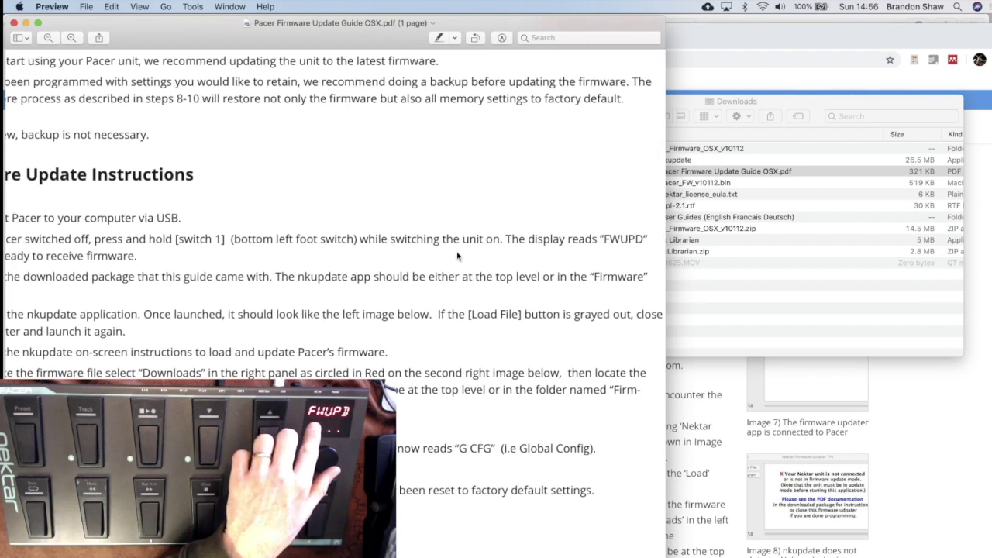
{"action": "scroll", "coordinate": [457, 256], "scroll_direction": "down", "scroll_amount": 1}
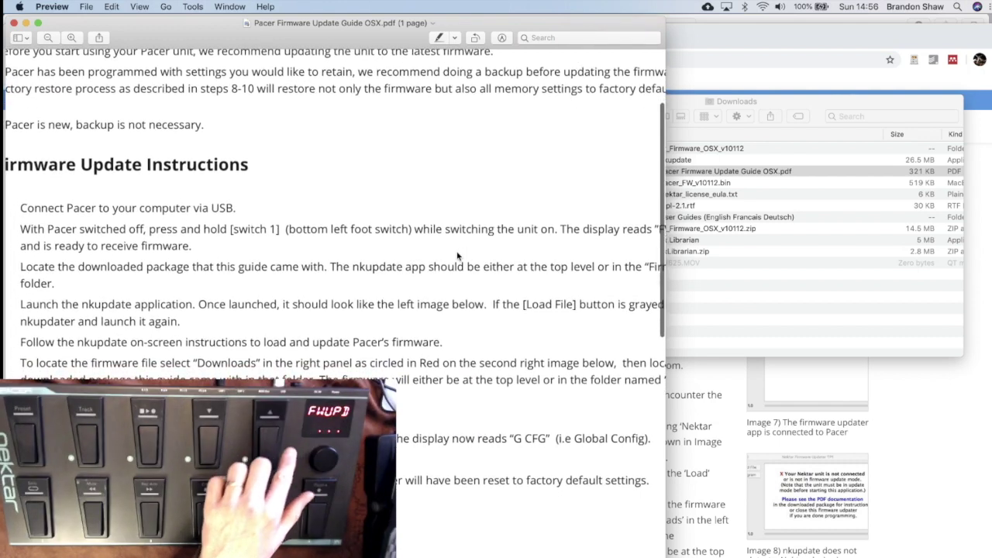
{"action": "scroll", "coordinate": [370, 251], "scroll_direction": "right", "scroll_amount": 3}
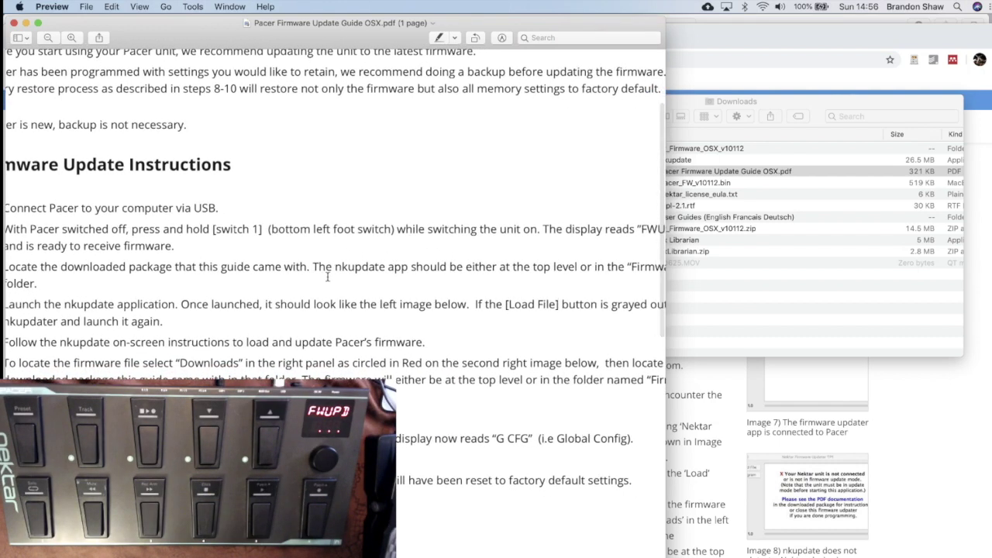
{"action": "scroll", "coordinate": [229, 284], "scroll_direction": "right", "scroll_amount": 8}
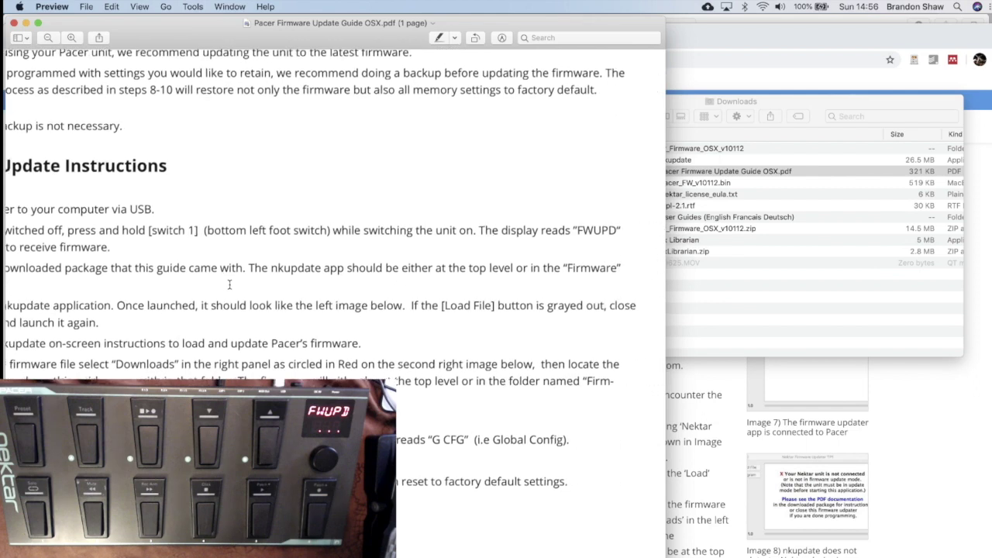
{"action": "scroll", "coordinate": [279, 285], "scroll_direction": "left", "scroll_amount": 12}
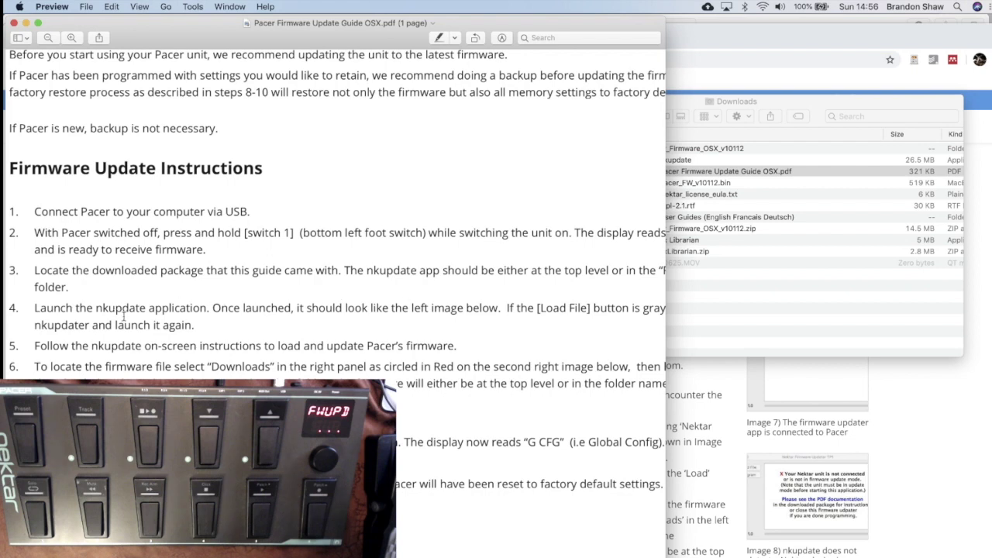
{"action": "scroll", "coordinate": [226, 331], "scroll_direction": "right", "scroll_amount": 2}
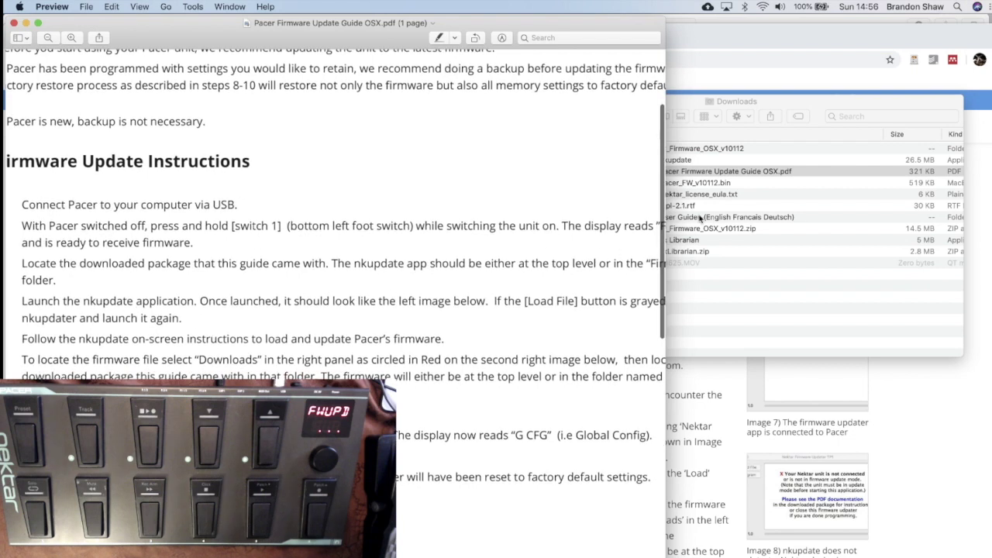
Launch nkupdate from the Pacer_Firmware_OSX_v10112 folder, approving the downloaded-from-internet warning
{"action": "left_click", "coordinate": [731, 205]}
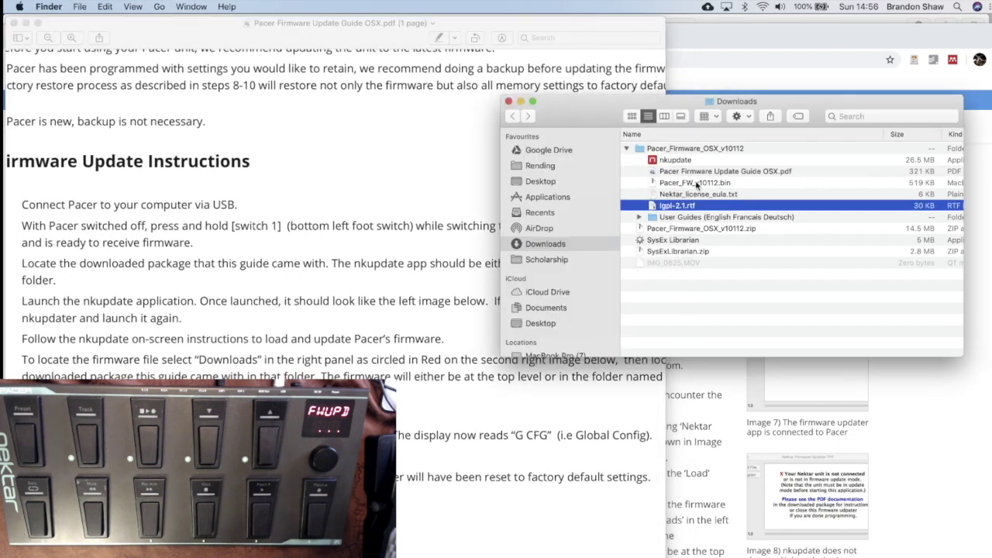
{"action": "left_click", "coordinate": [692, 183]}
{"action": "left_click", "coordinate": [667, 160]}
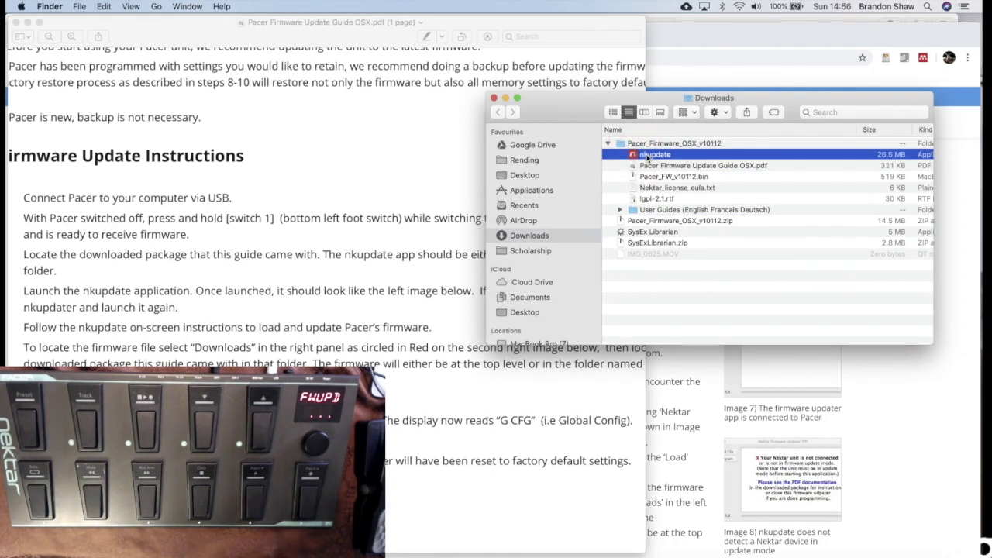
{"action": "double_click", "coordinate": [647, 155]}
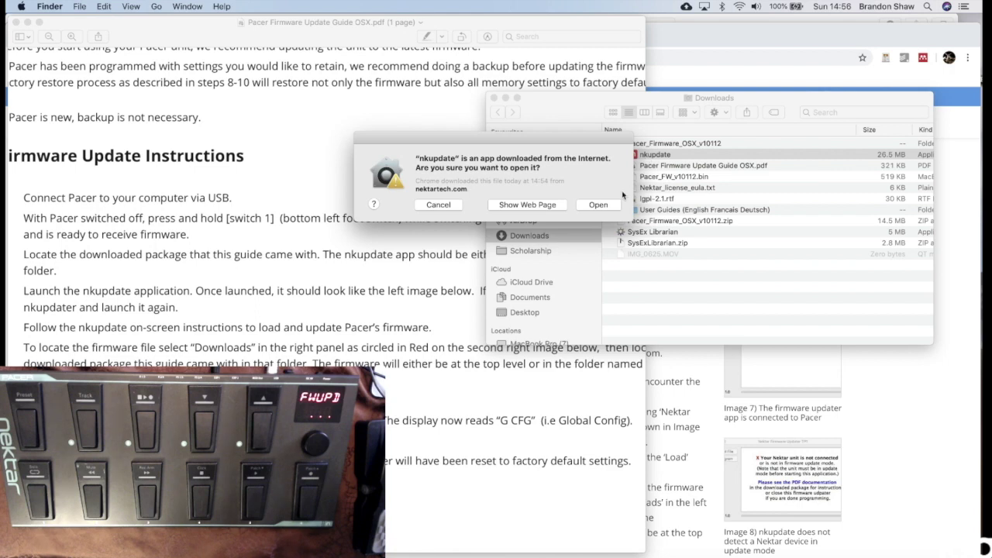
{"action": "left_click", "coordinate": [605, 206]}
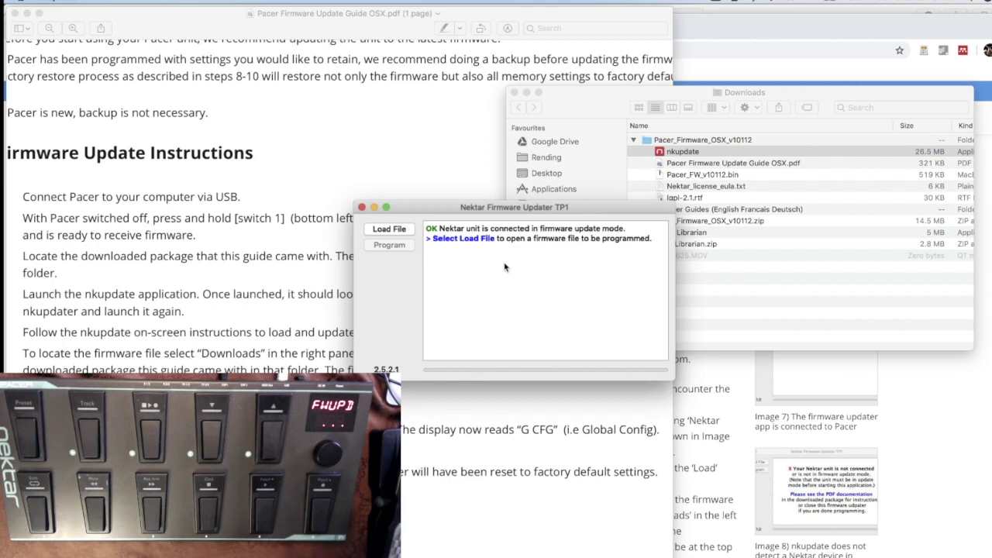
Load Pacer_FW_v10112.bin into the firmware updater and start programming it onto the Pacer
{"action": "left_click_drag", "start_coordinate": [452, 203], "coordinate": [452, 150]}
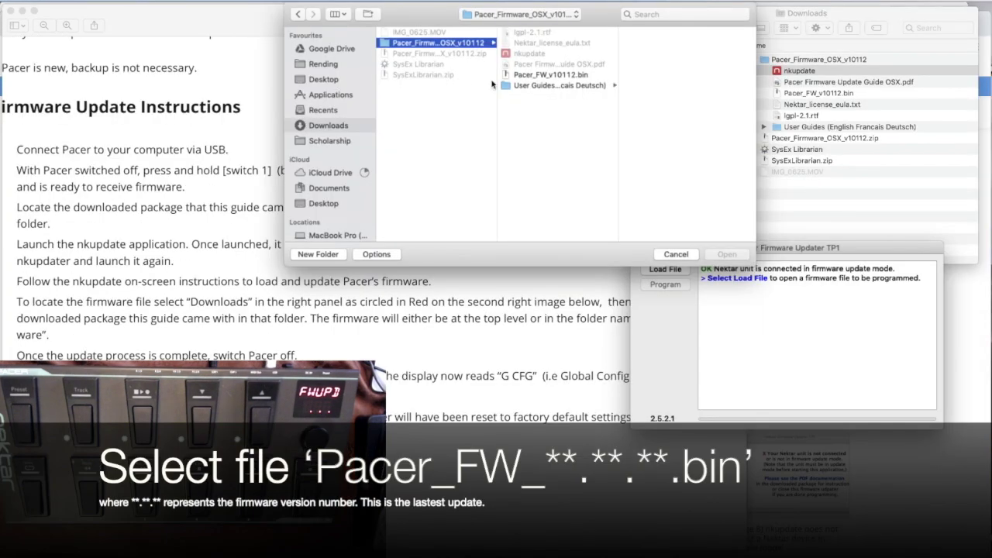
{"action": "double_click", "coordinate": [536, 76]}
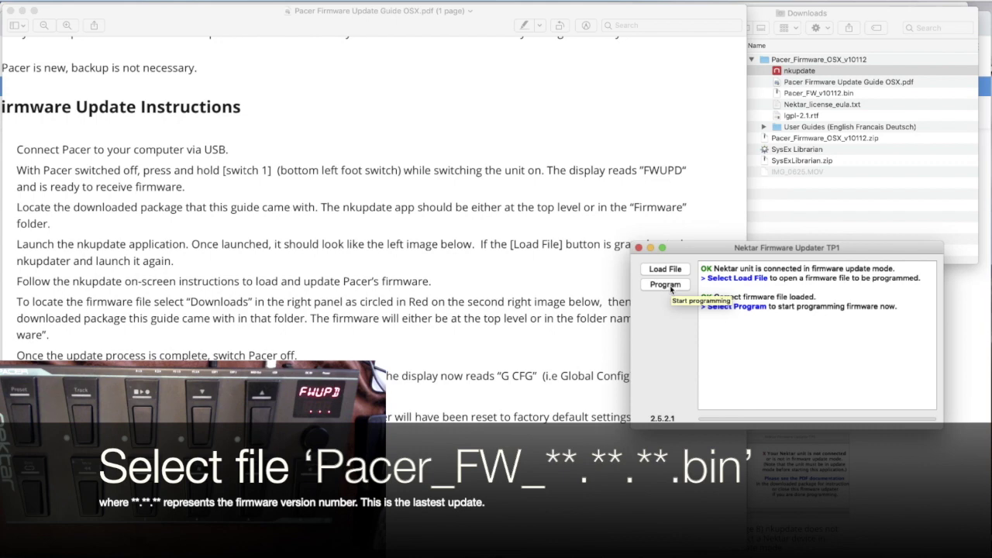
{"action": "left_click", "coordinate": [671, 287]}
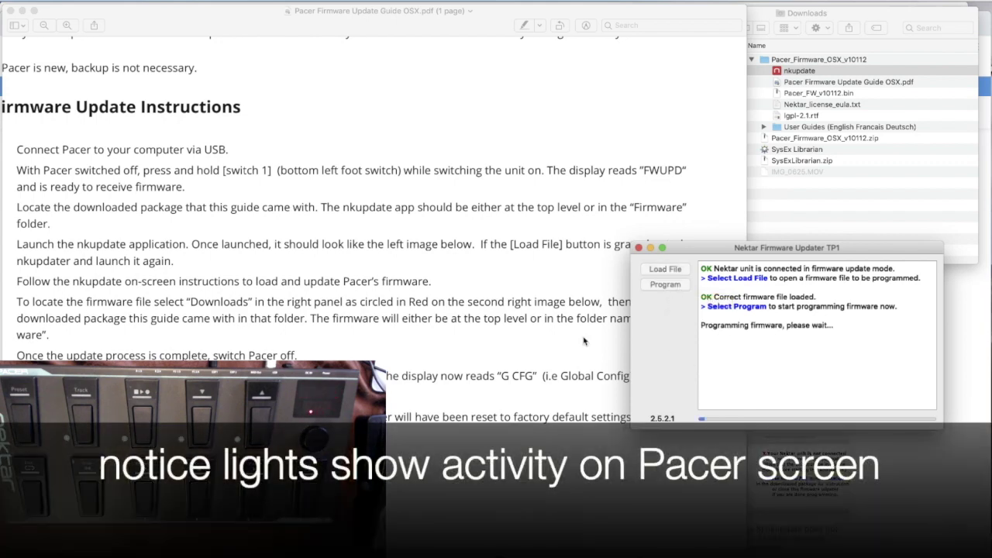
Wait for the Pacer firmware programming and verification to succeed, then close the updater
{"action": "scroll", "coordinate": [511, 345], "scroll_direction": "down", "scroll_amount": 5}
{"action": "scroll", "coordinate": [511, 345], "scroll_direction": "down", "scroll_amount": 4}
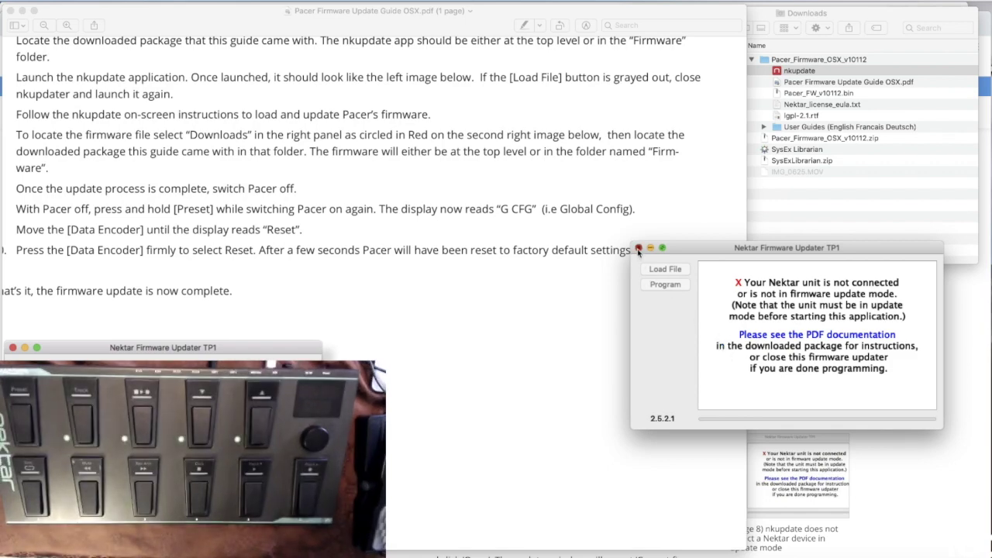
{"action": "left_click", "coordinate": [638, 248]}
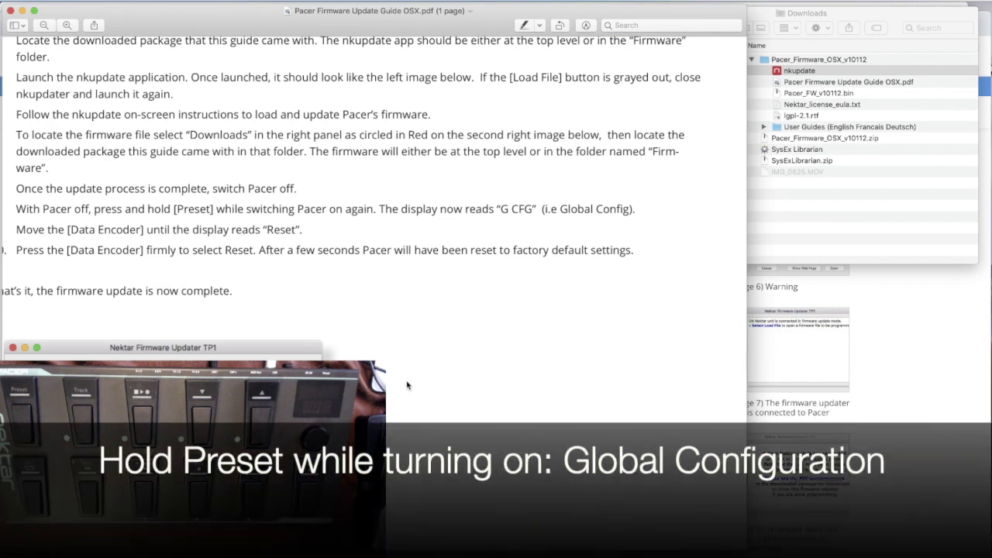
Scroll the PDF guide to steps 7–10 on resetting Pacer to factory defaults
{"action": "scroll", "coordinate": [407, 385], "scroll_direction": "left", "scroll_amount": 5}
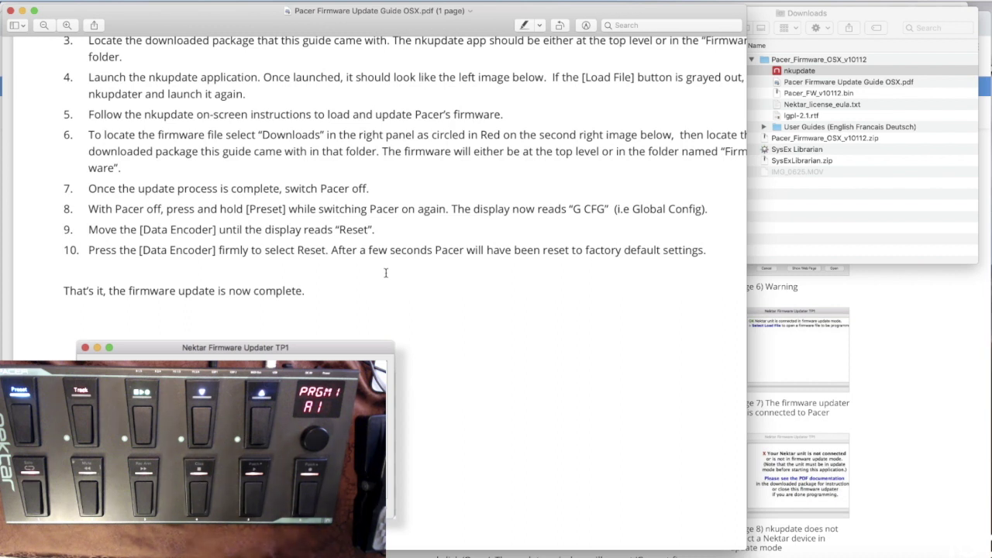
{"action": "scroll", "coordinate": [269, 339], "scroll_direction": "down", "scroll_amount": 8}
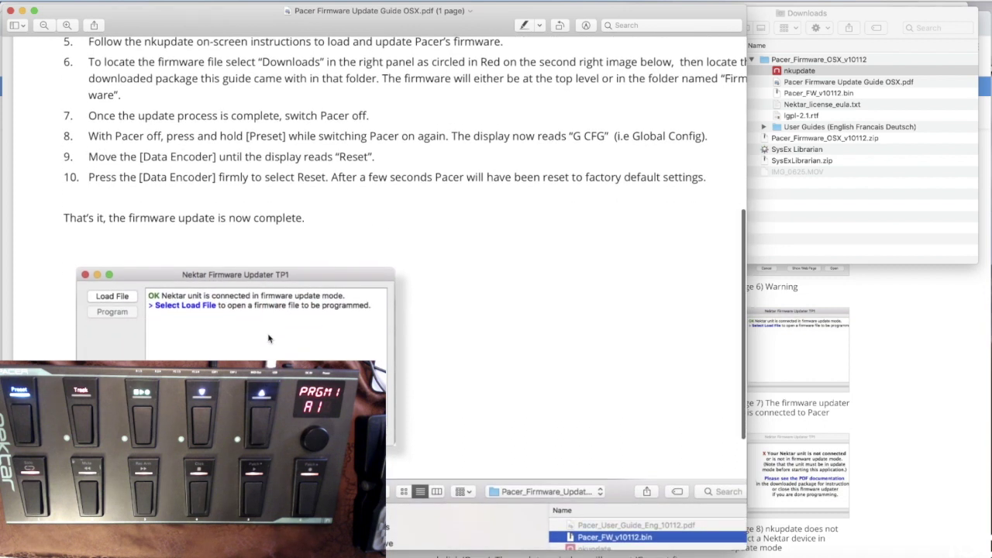
Scroll down the PDF guide to its embedded updater screenshots
{"action": "scroll", "coordinate": [269, 338], "scroll_direction": "down", "scroll_amount": 3}
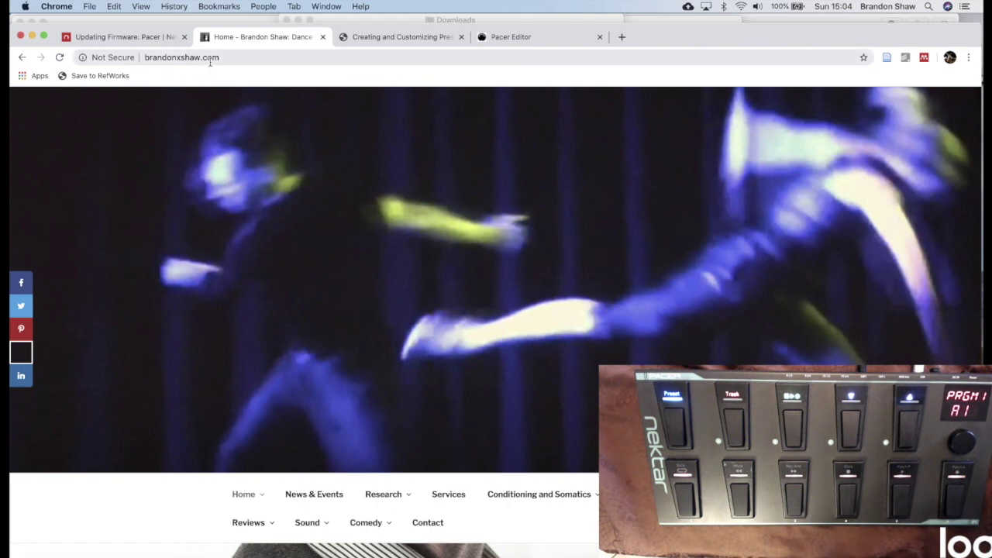
Open the Nektar Pacer MIDI Footswitch article from Sound > Reviews & Tutorials
{"action": "mouse_move", "coordinate": [313, 530]}
{"action": "scroll", "coordinate": [313, 528], "scroll_direction": "down", "scroll_amount": 1}
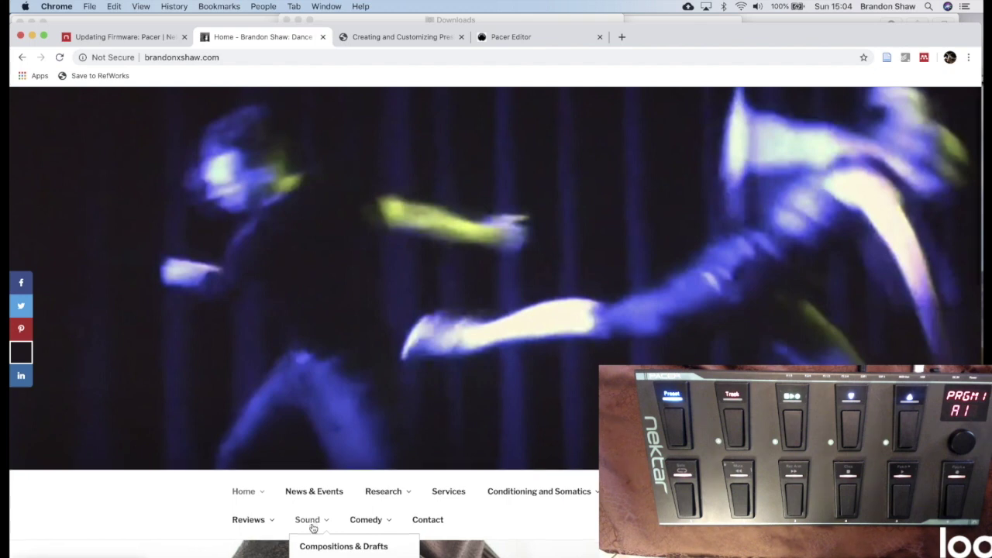
{"action": "scroll", "coordinate": [313, 528], "scroll_direction": "down", "scroll_amount": 2}
{"action": "mouse_move", "coordinate": [312, 507]}
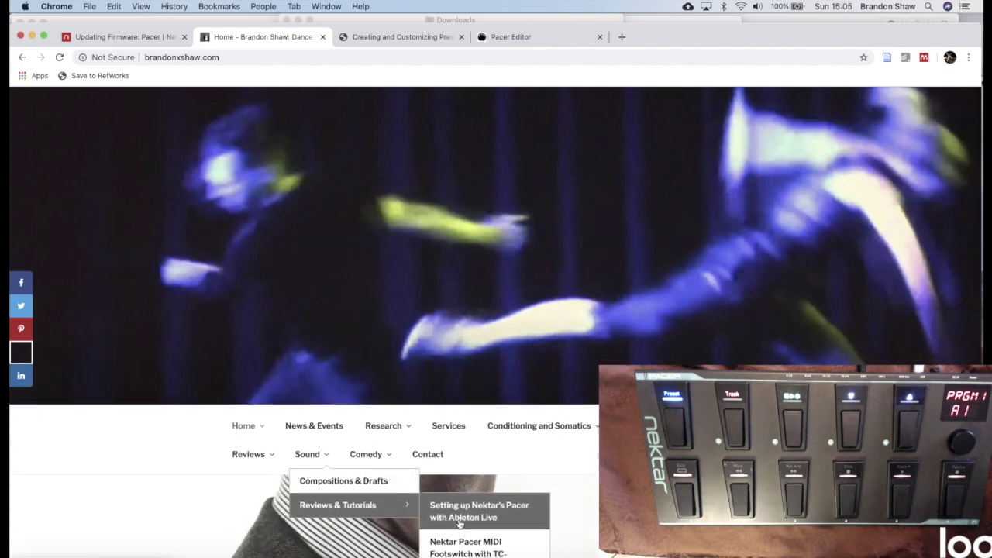
{"action": "scroll", "coordinate": [458, 524], "scroll_direction": "down", "scroll_amount": 1}
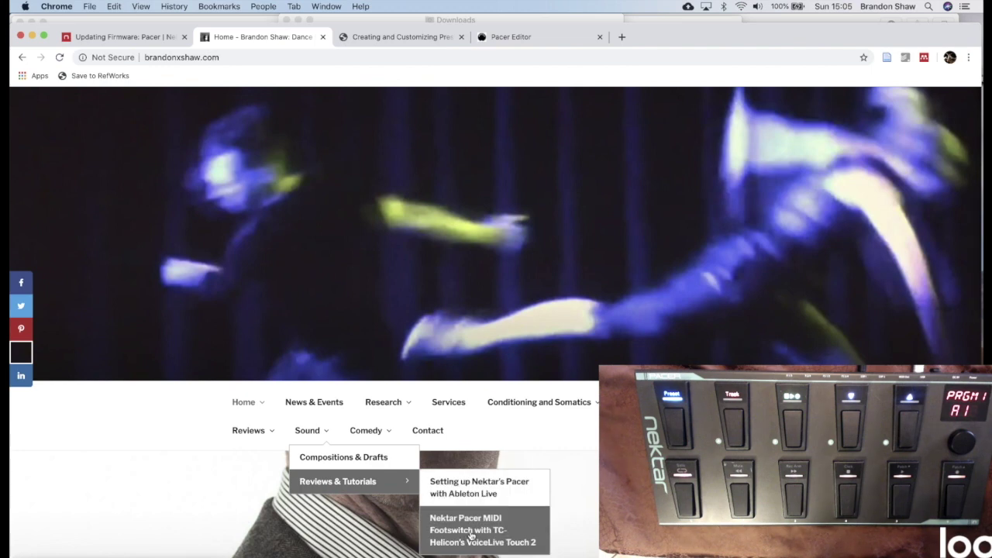
{"action": "left_click", "coordinate": [471, 535]}
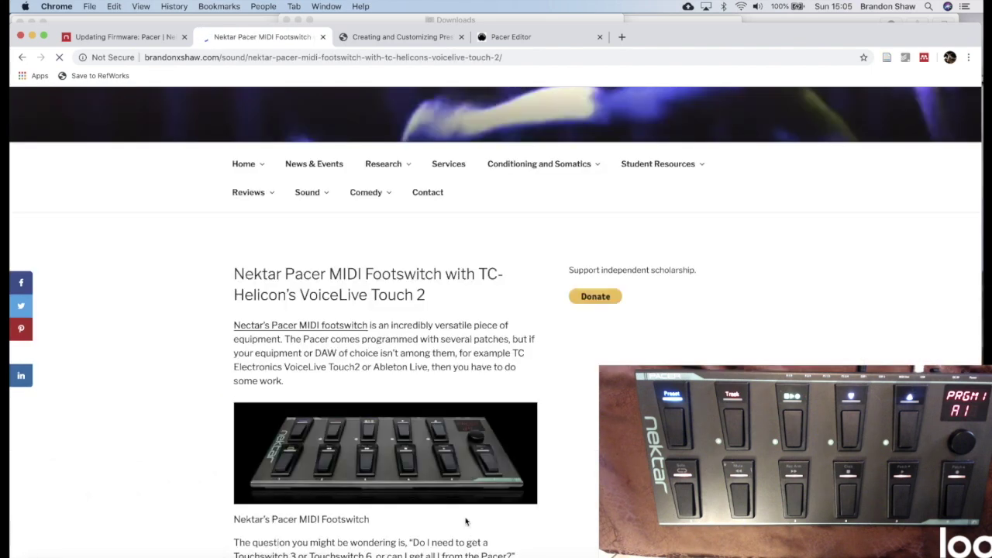
Under 'Where to get VoiceLive Touch2 Presets', open the All BCS Presets for Nektar Pacer .syx file
{"action": "scroll", "coordinate": [456, 493], "scroll_direction": "down", "scroll_amount": 10}
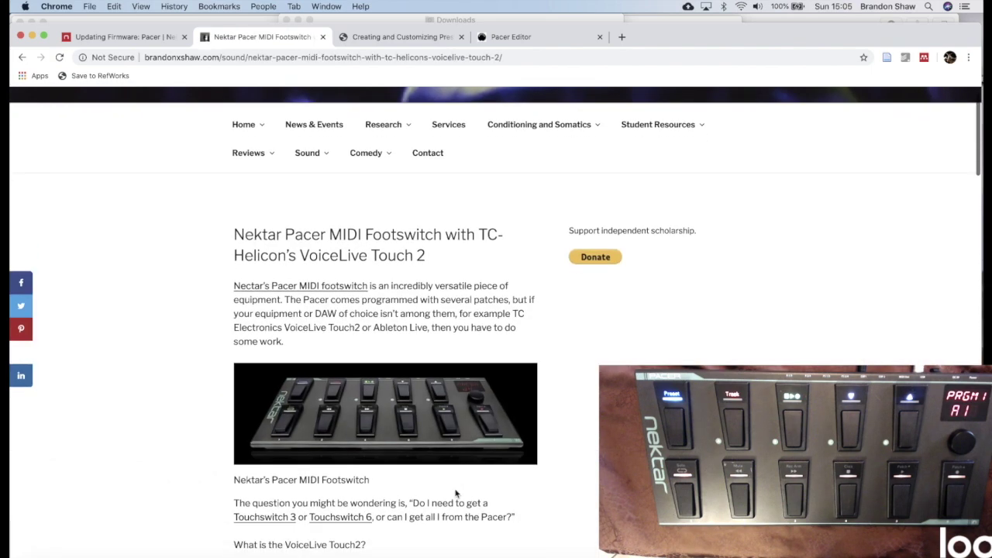
{"action": "scroll", "coordinate": [456, 493], "scroll_direction": "down", "scroll_amount": 8}
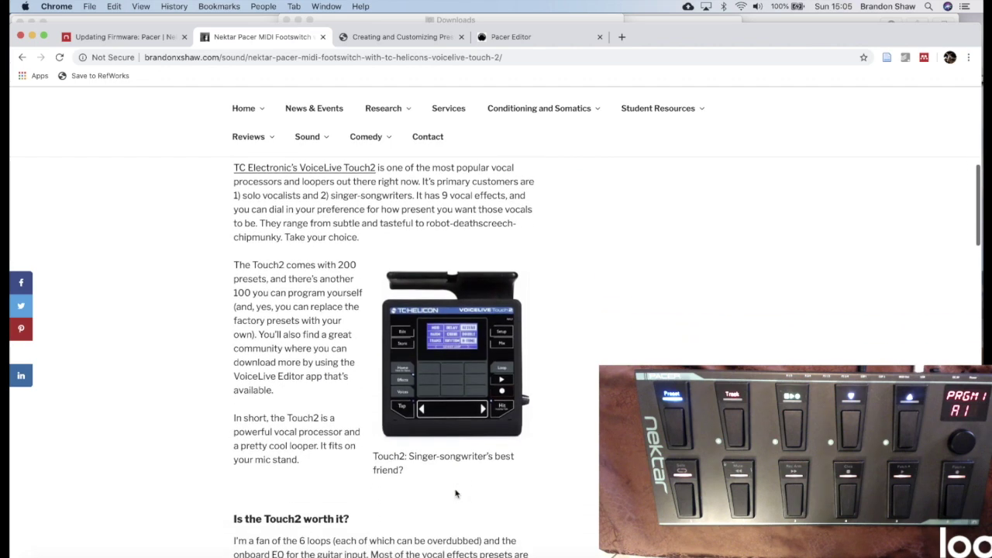
{"action": "scroll", "coordinate": [455, 489], "scroll_direction": "down", "scroll_amount": 6}
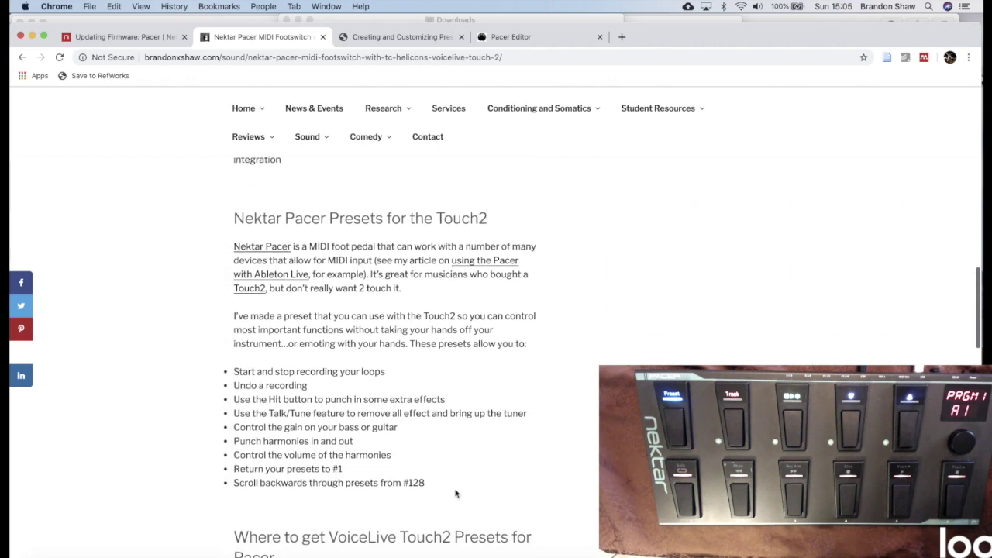
{"action": "scroll", "coordinate": [456, 494], "scroll_direction": "down", "scroll_amount": 5}
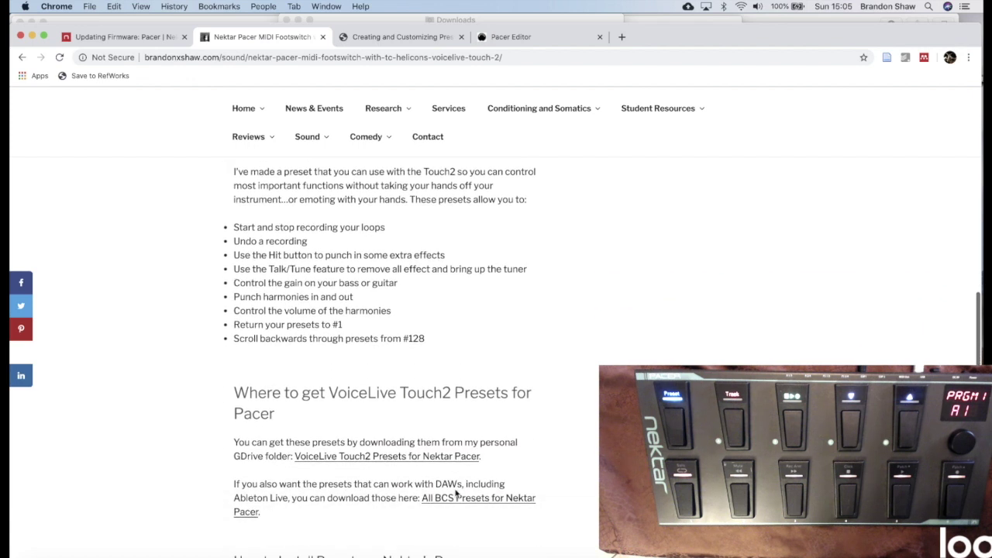
{"action": "scroll", "coordinate": [456, 494], "scroll_direction": "down", "scroll_amount": 2}
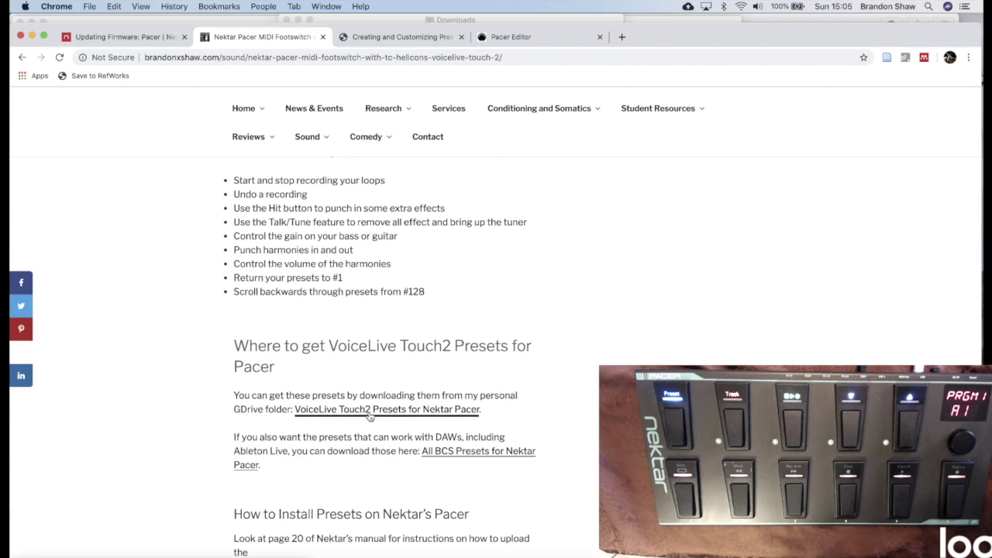
{"action": "left_click", "coordinate": [466, 457]}
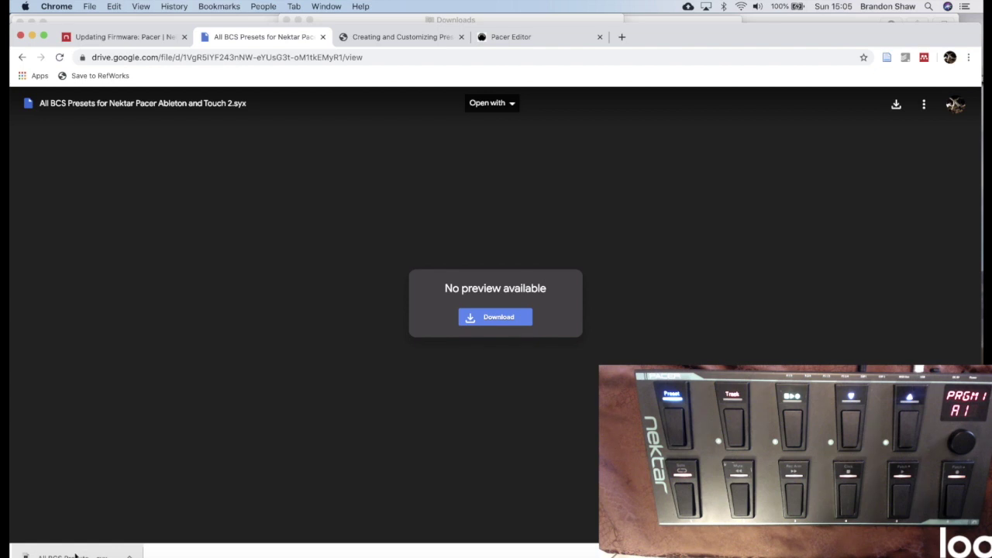
Open the downloaded 'All BCS Presets for Nektar Pacer Ableton and Touch 2.syx' file
{"action": "left_click", "coordinate": [83, 555]}
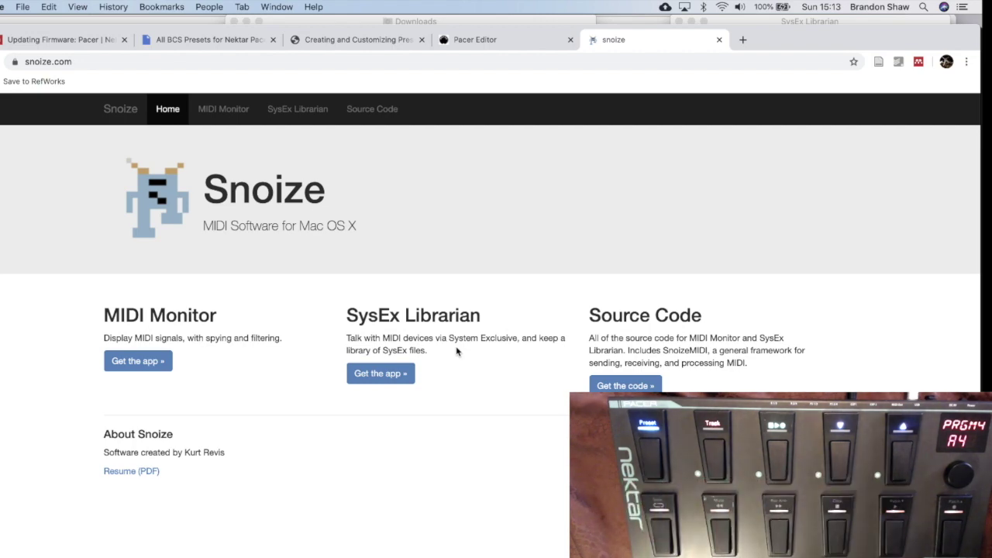
Drag the All BCS Presets .syx file from Downloads into the library and accept the warning
{"action": "key", "text": "super+Tab"}
{"action": "key", "text": "super+Tab"}
{"action": "key", "text": "super+Tab"}
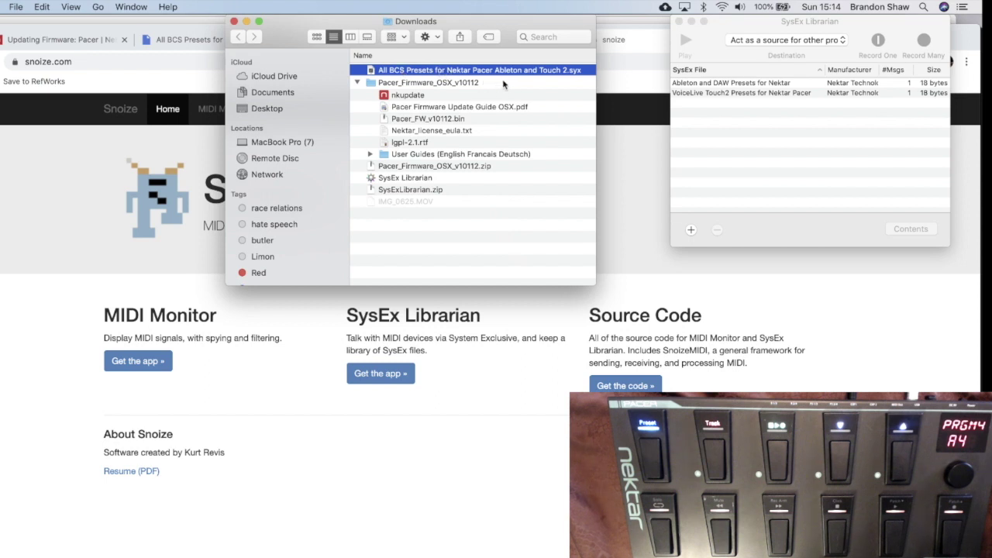
{"action": "left_click_drag", "start_coordinate": [374, 71], "coordinate": [676, 117]}
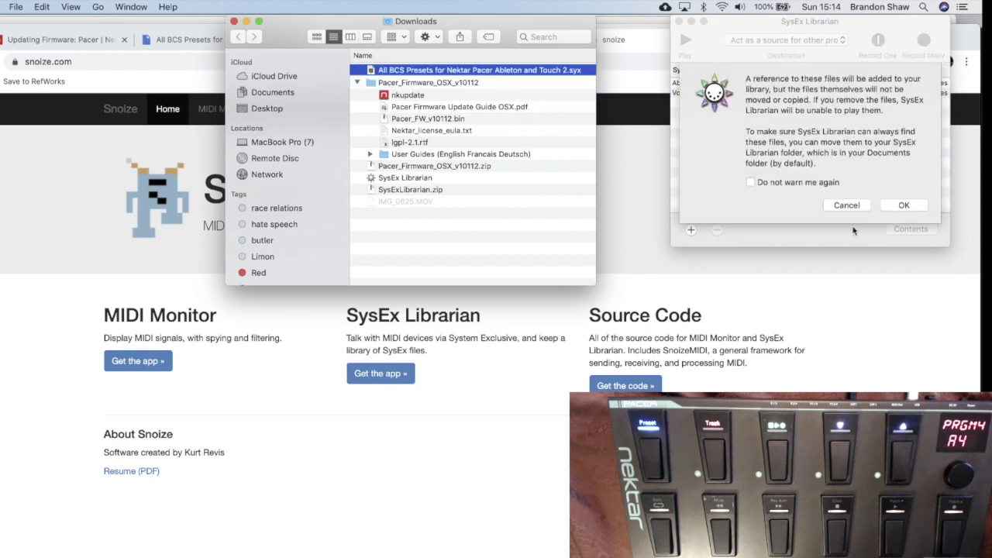
{"action": "left_click", "coordinate": [904, 205]}
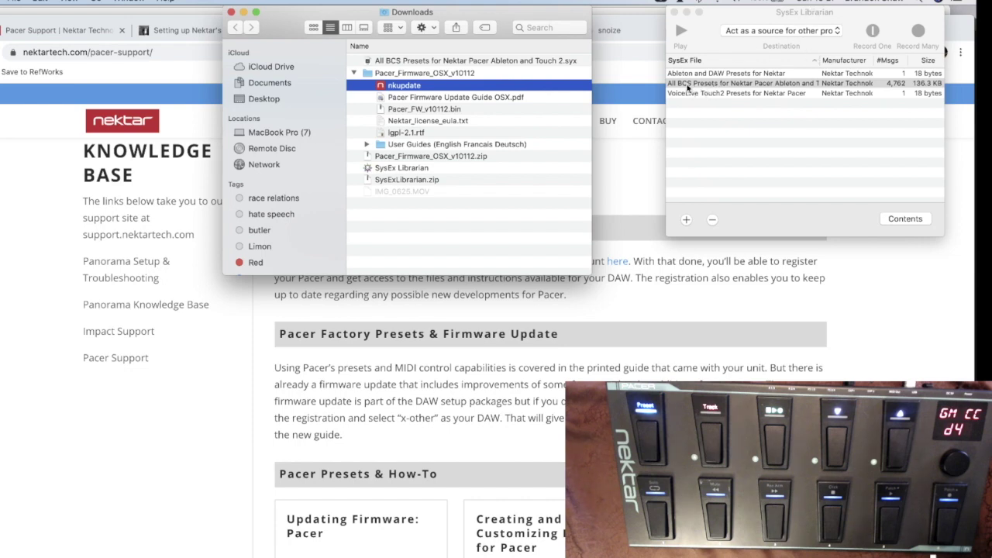
Set the destination to MIDI1 and play the BCS presets file to the Pacer
{"action": "left_click", "coordinate": [796, 30]}
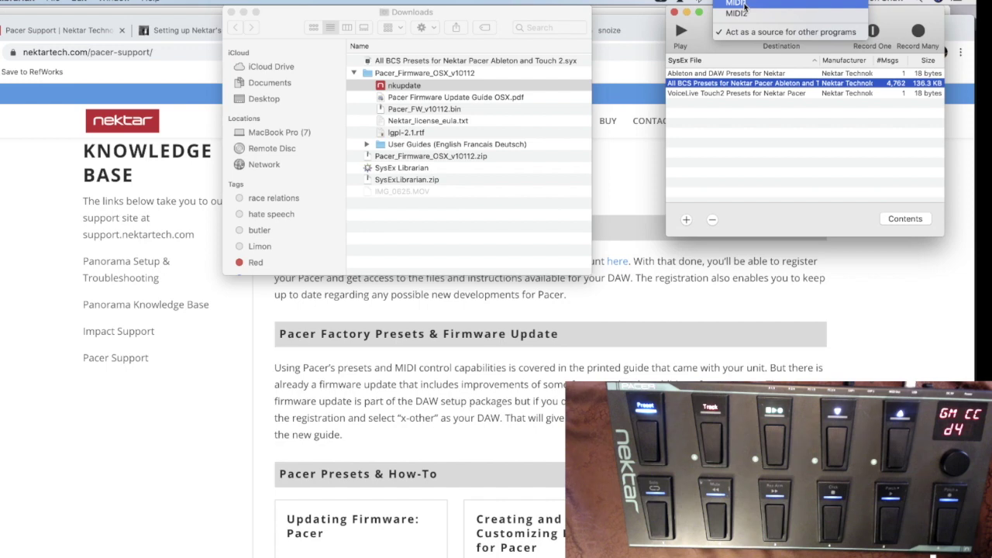
{"action": "left_click", "coordinate": [767, 31]}
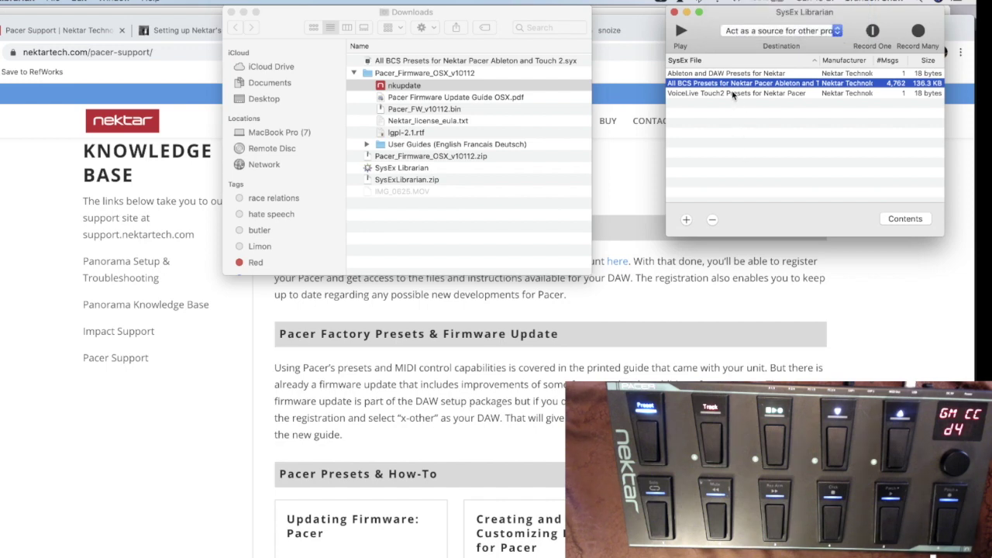
{"action": "left_click", "coordinate": [681, 34]}
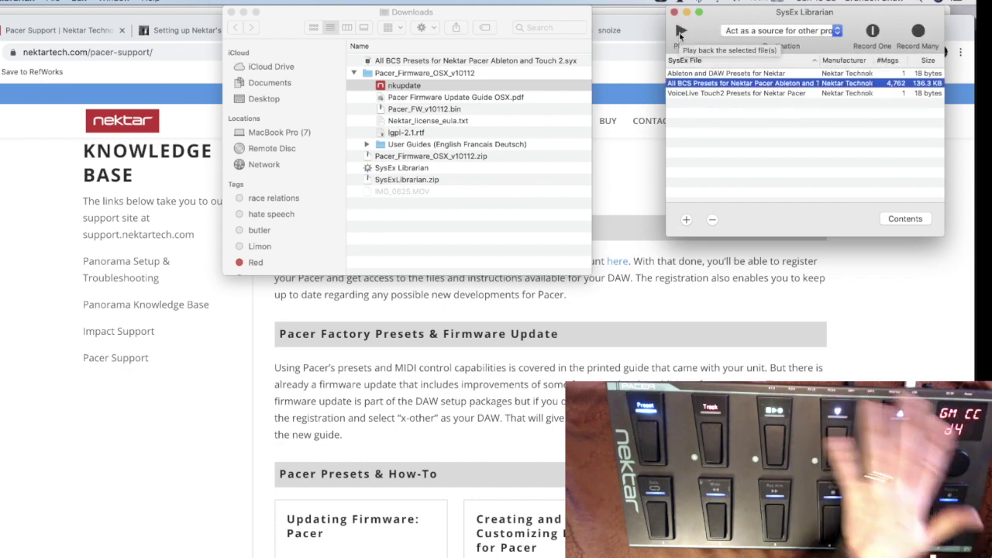
{"action": "left_click", "coordinate": [782, 31]}
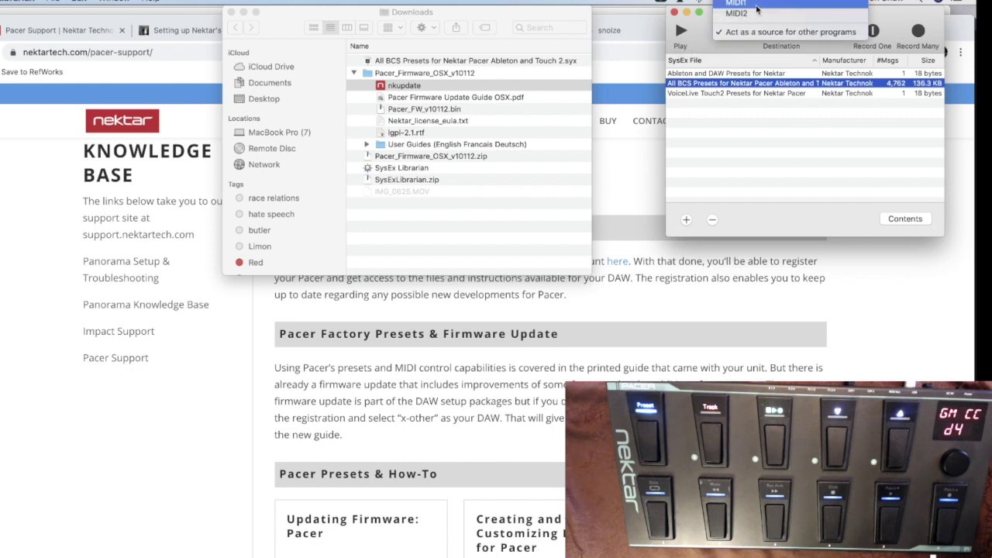
{"action": "left_click", "coordinate": [756, 5]}
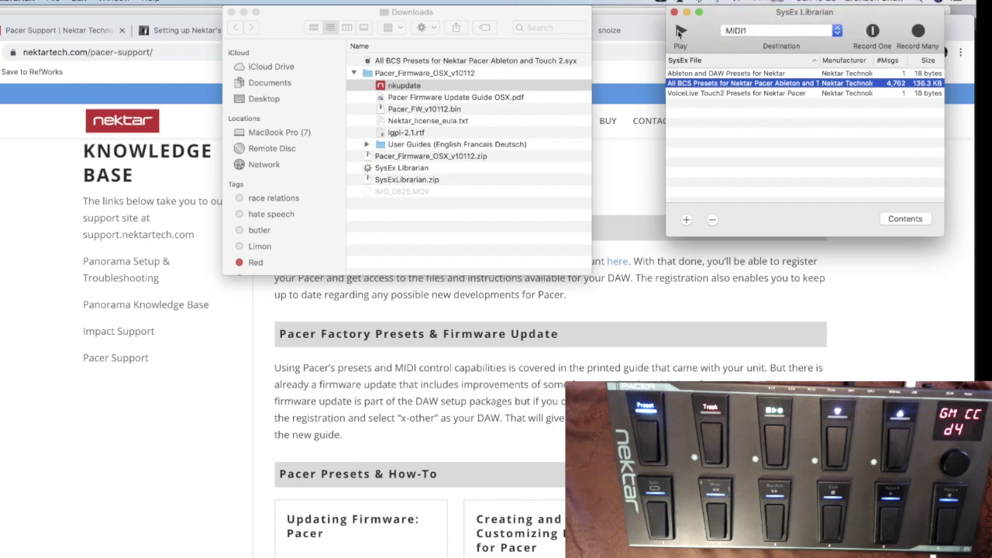
{"action": "left_click", "coordinate": [679, 32]}
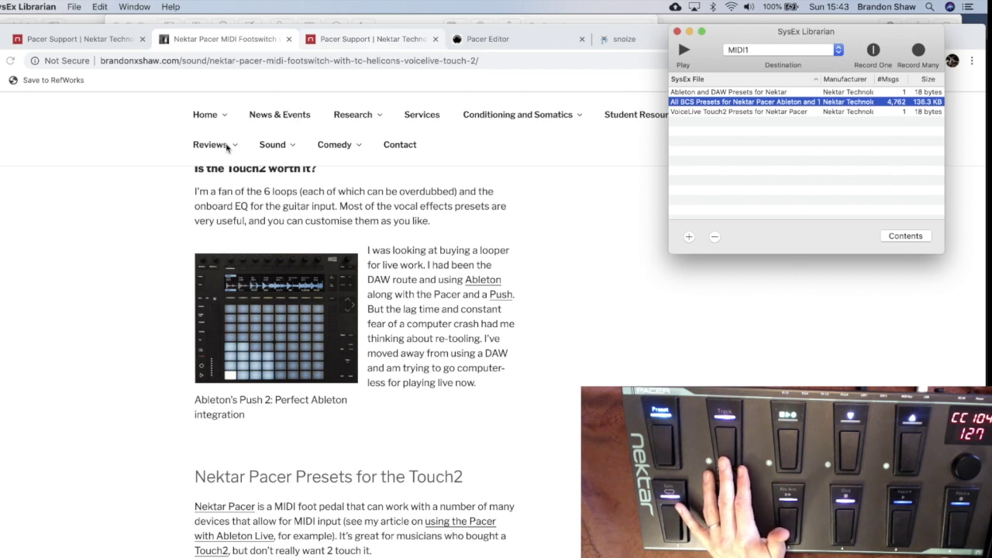
Open the 'Setting up Nektar's Pacer with Ableton Live' article from Sound > Reviews & Tutorials
{"action": "left_click", "coordinate": [276, 147]}
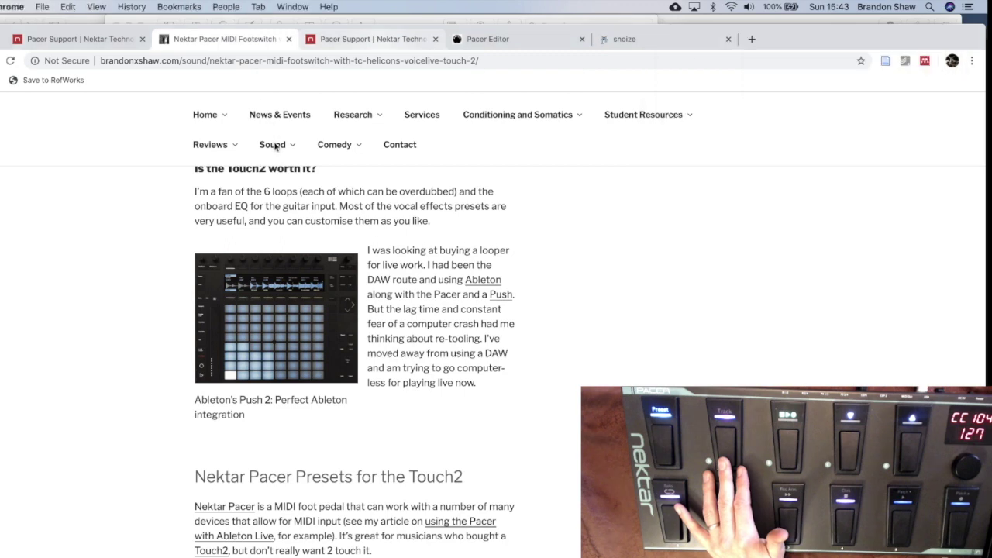
{"action": "mouse_move", "coordinate": [274, 149]}
{"action": "mouse_move", "coordinate": [281, 199]}
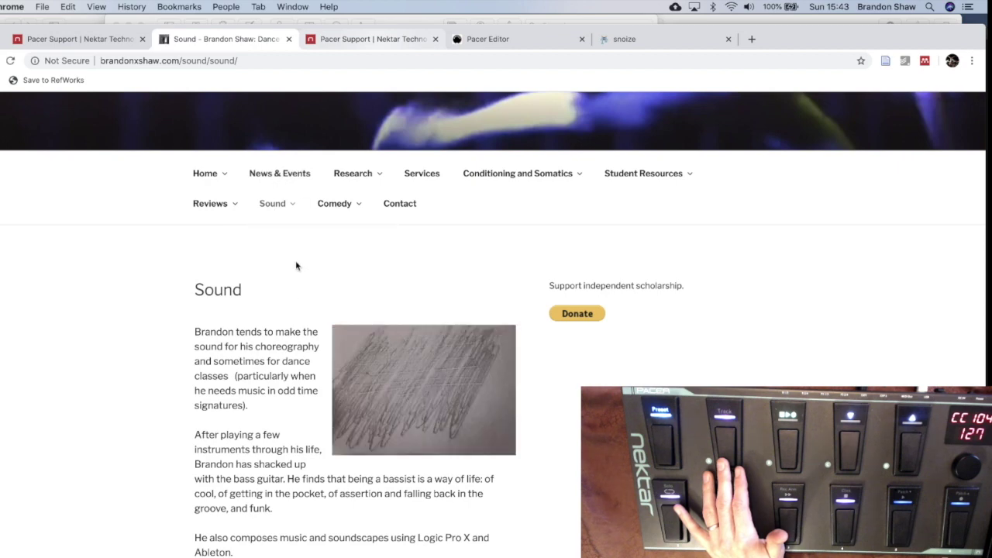
{"action": "mouse_move", "coordinate": [281, 254]}
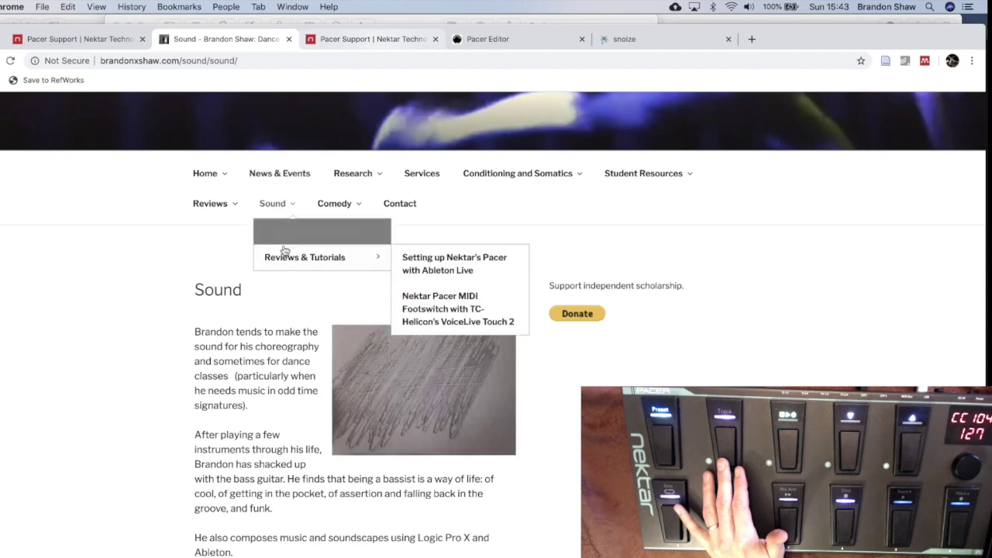
{"action": "left_click", "coordinate": [426, 261]}
Review the article's A1–A4 preset layouts, then switch to the Pacer Editor page
{"action": "scroll", "coordinate": [418, 388], "scroll_direction": "down", "scroll_amount": 5}
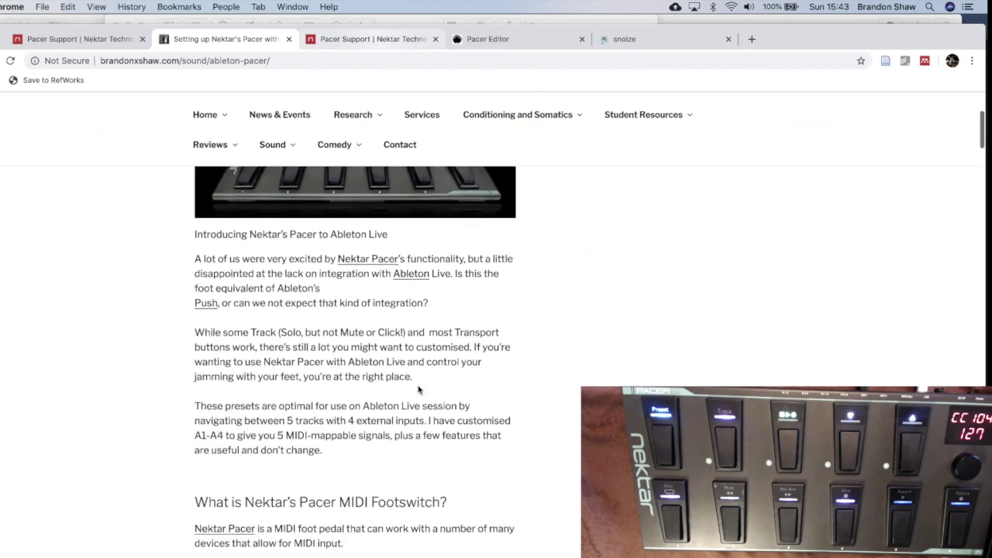
{"action": "scroll", "coordinate": [419, 390], "scroll_direction": "down", "scroll_amount": 20}
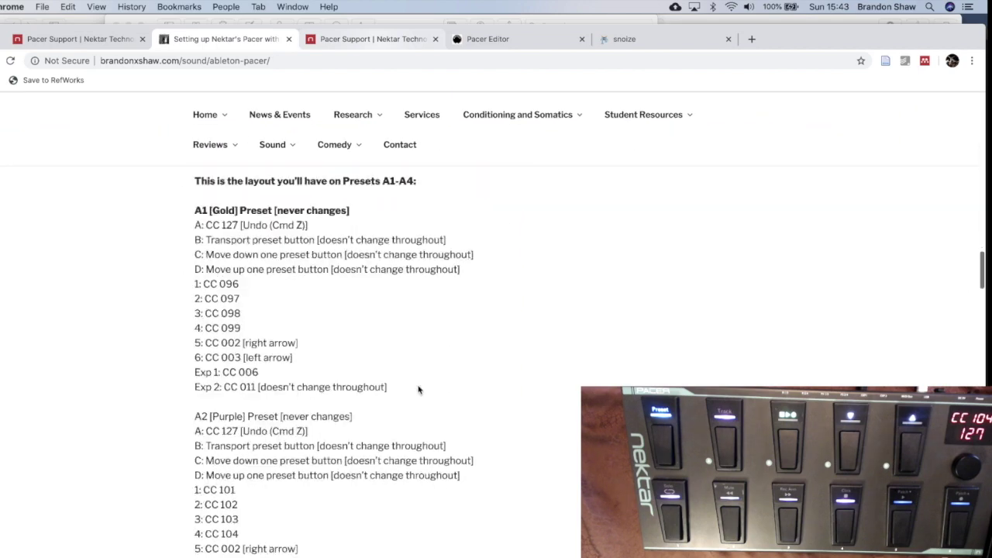
{"action": "scroll", "coordinate": [419, 389], "scroll_direction": "down", "scroll_amount": 20}
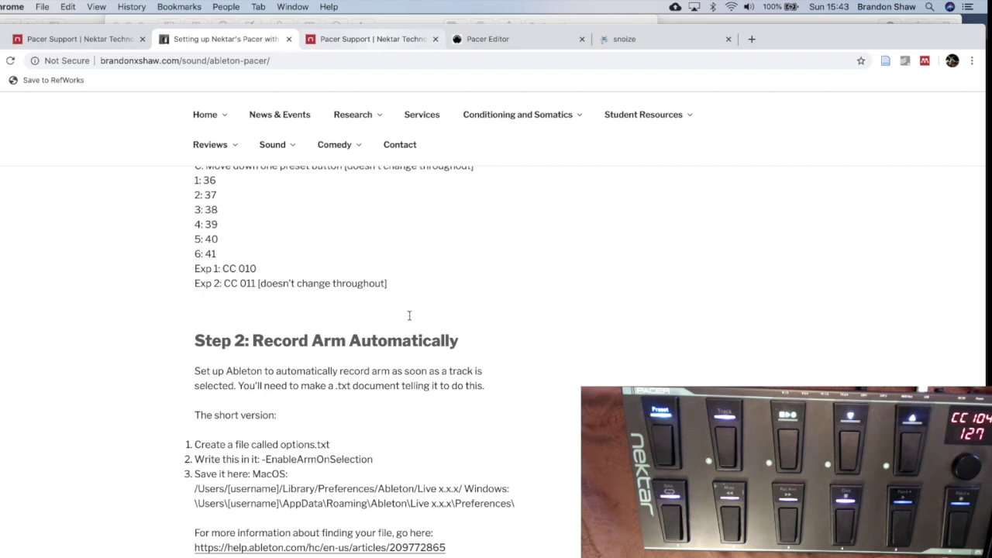
{"action": "left_click", "coordinate": [496, 39]}
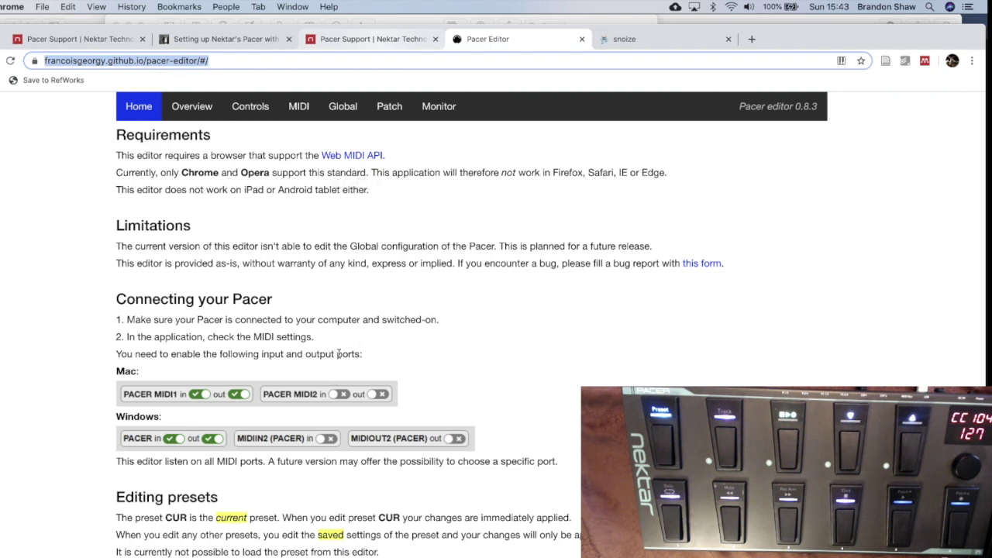
Load preset A1 'Abltn' and inspect switches 1, 3 and 4, ending on CC Toggle 99
{"action": "left_click", "coordinate": [250, 114]}
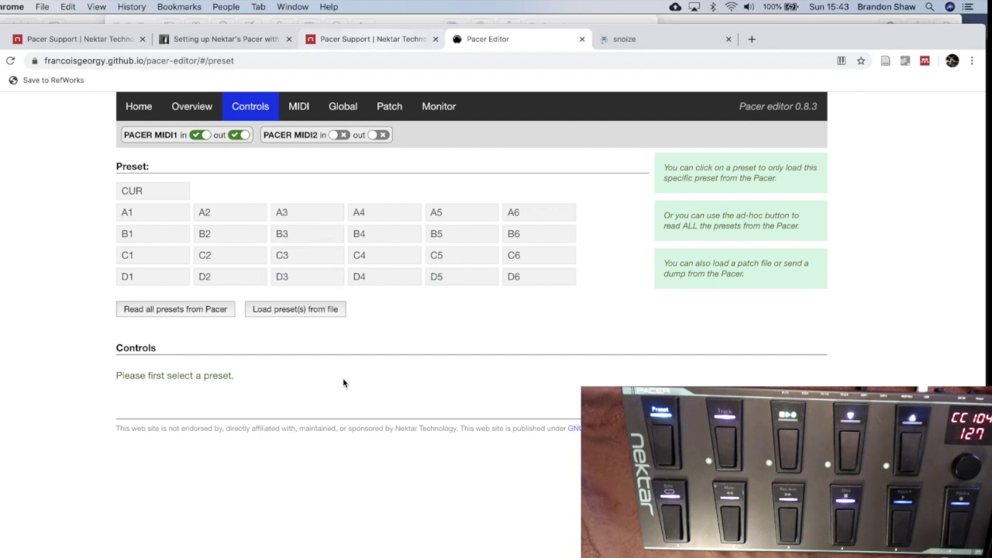
{"action": "left_click", "coordinate": [142, 221]}
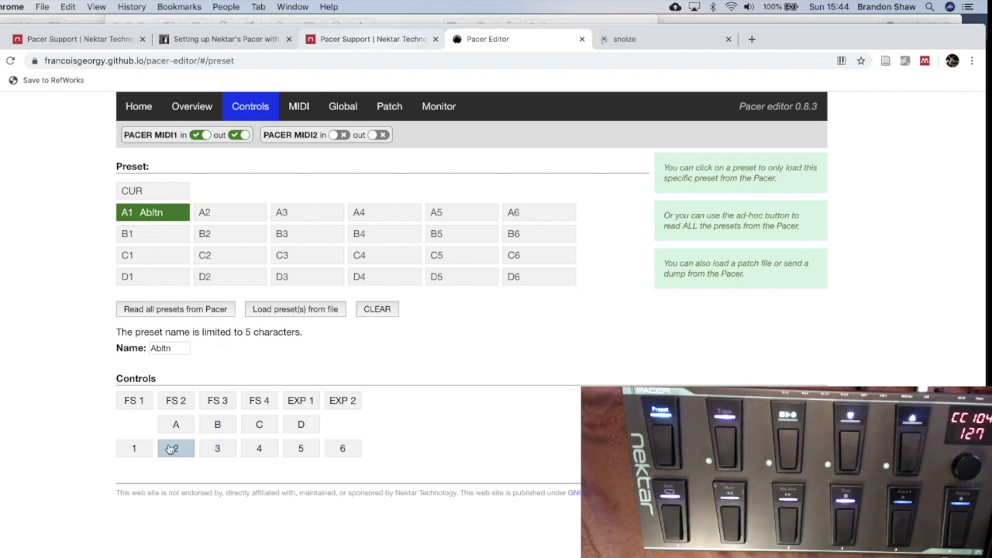
{"action": "left_click", "coordinate": [135, 449]}
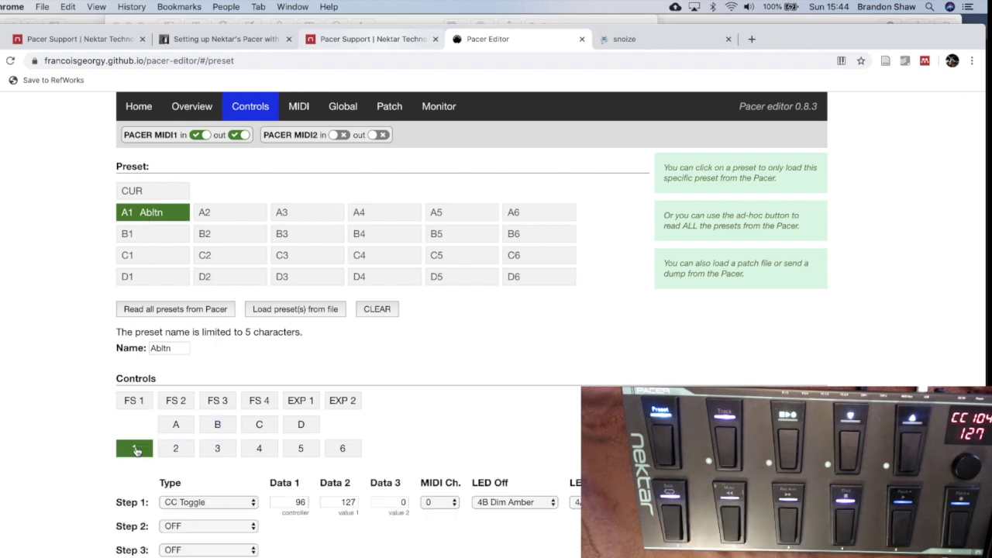
{"action": "left_click", "coordinate": [223, 455]}
{"action": "left_click", "coordinate": [265, 456]}
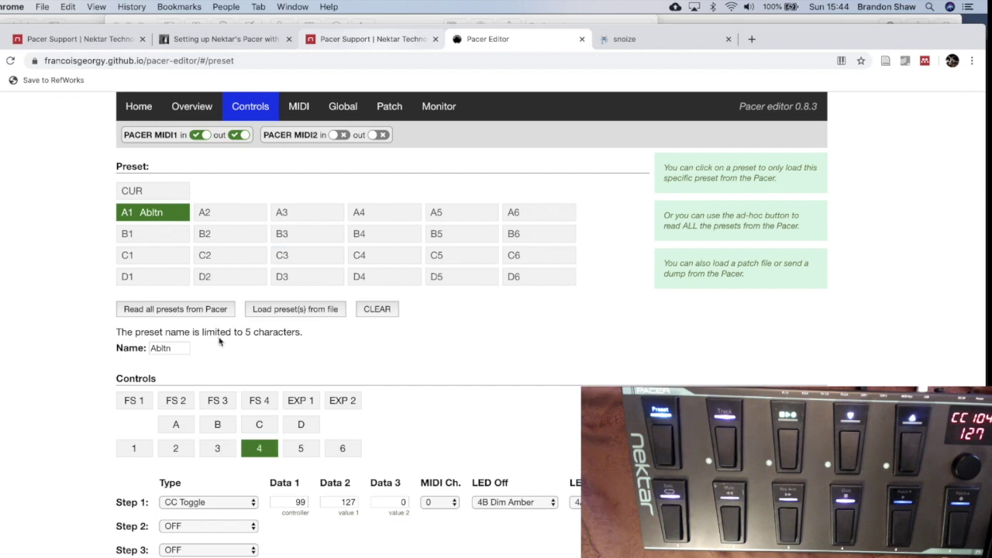
Read all presets from the Pacer into Pacer Editor
{"action": "left_click", "coordinate": [183, 308]}
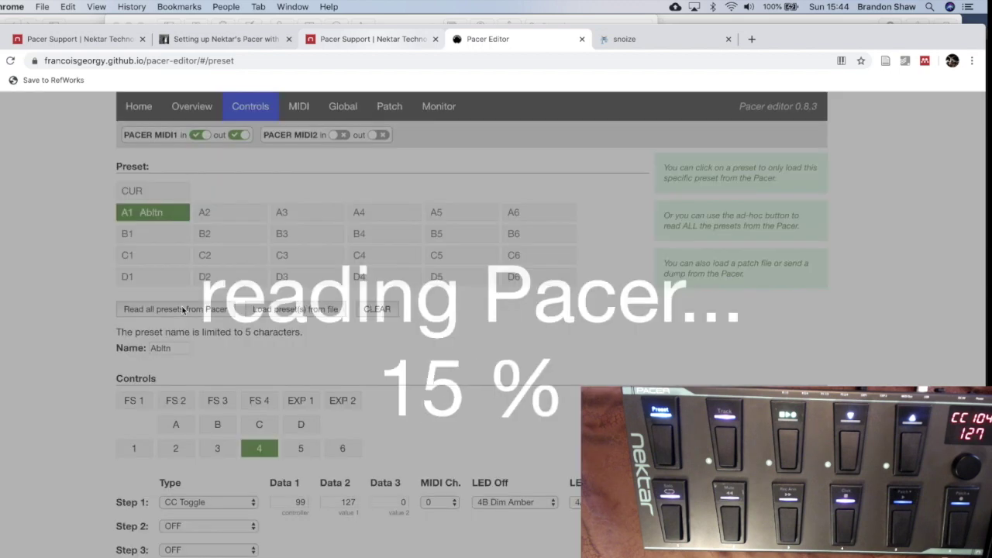